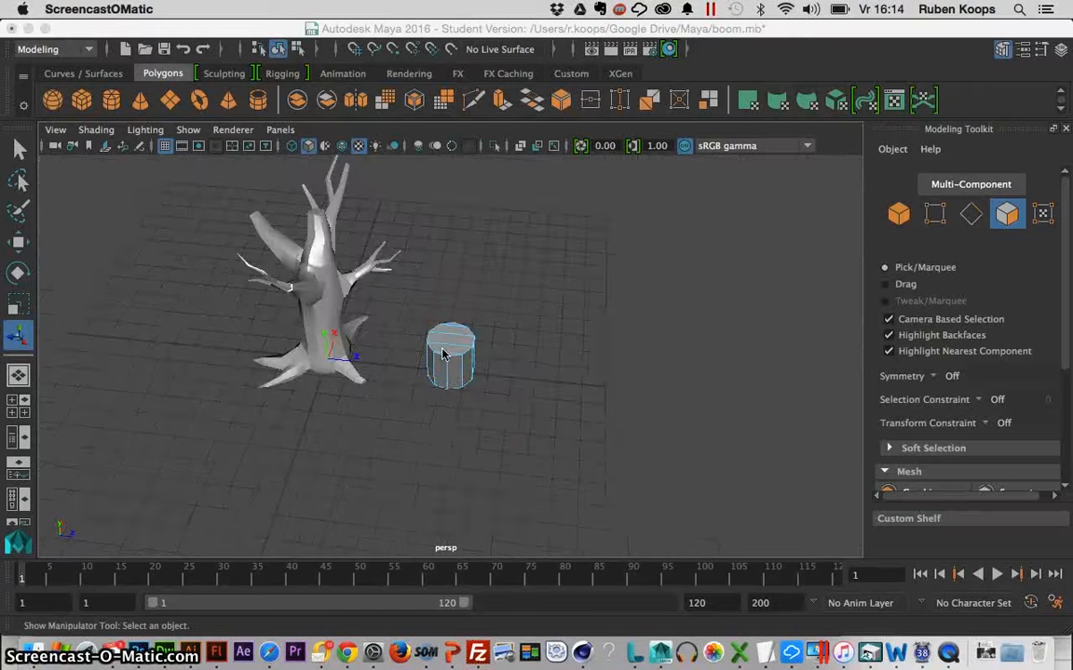
# Select all faces of the cylinder beside the tree.
pyautogui.scroll(3, 442, 354)
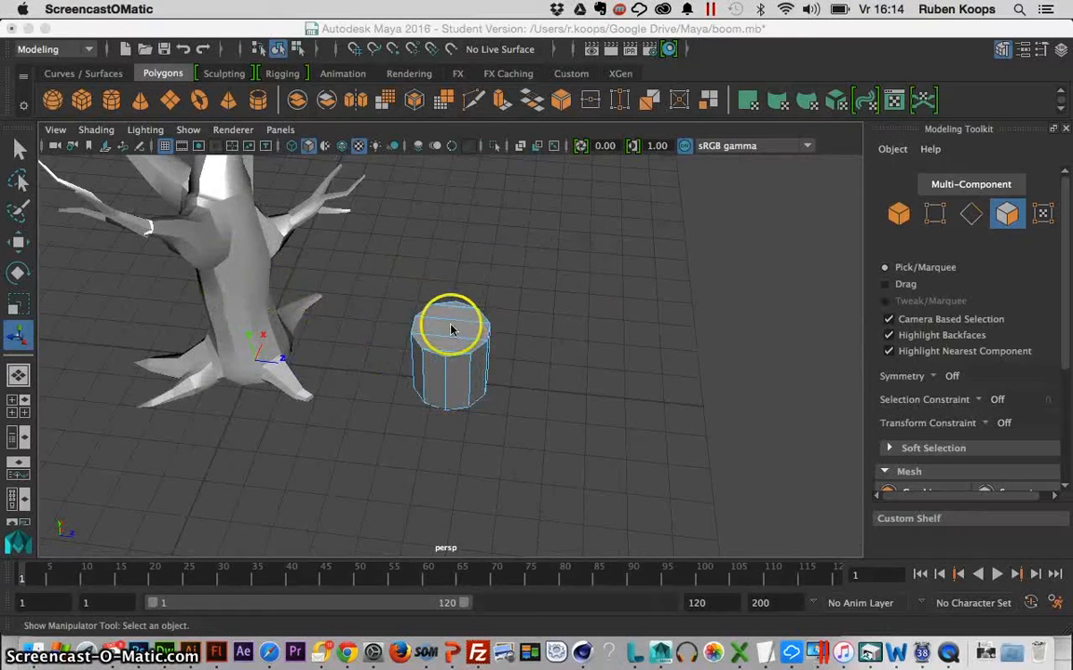
pyautogui.scroll(5, 462, 325)
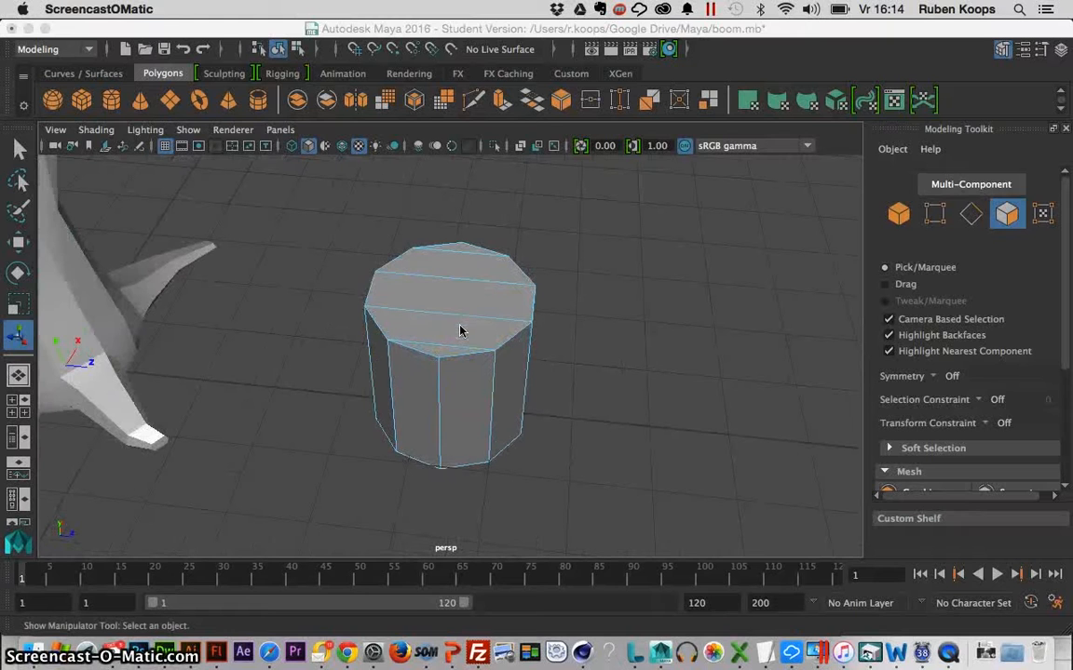
pyautogui.moveTo(328, 239)
pyautogui.mouseDown()
pyautogui.moveTo(319, 223)
pyautogui.moveTo(327, 234)
pyautogui.mouseUp()
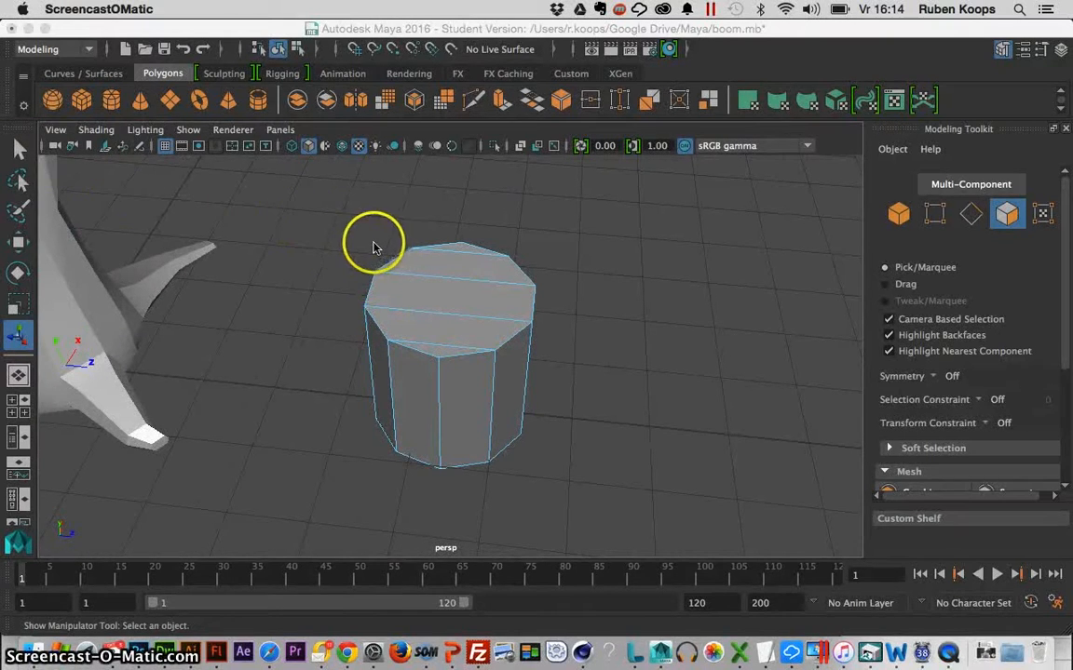
pyautogui.click(19, 149)
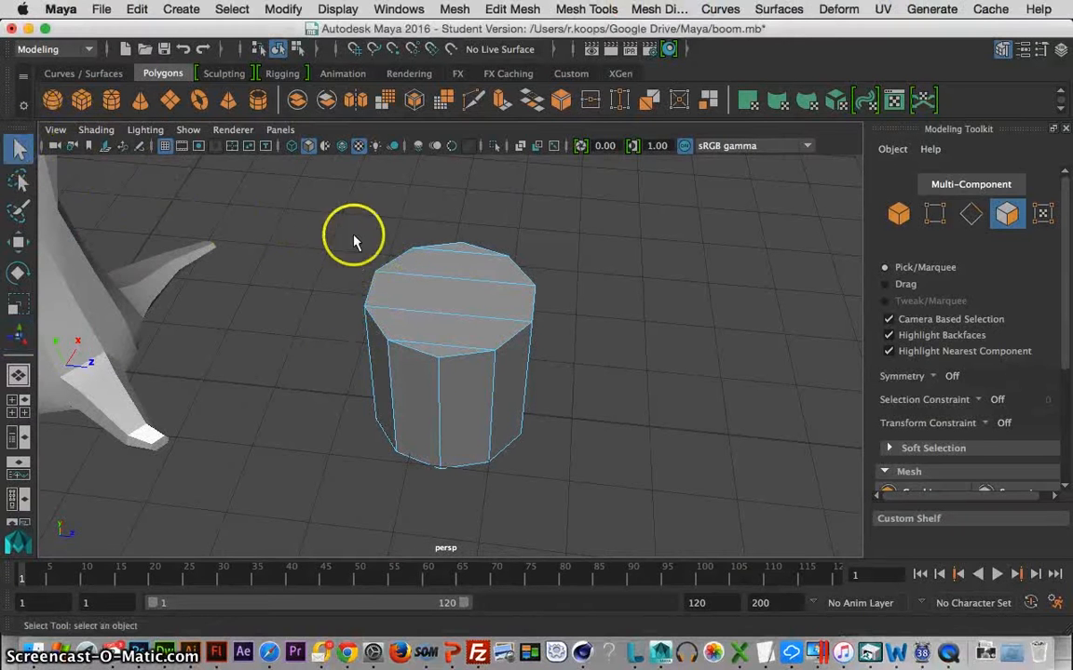
pyautogui.doubleClick(428, 290)
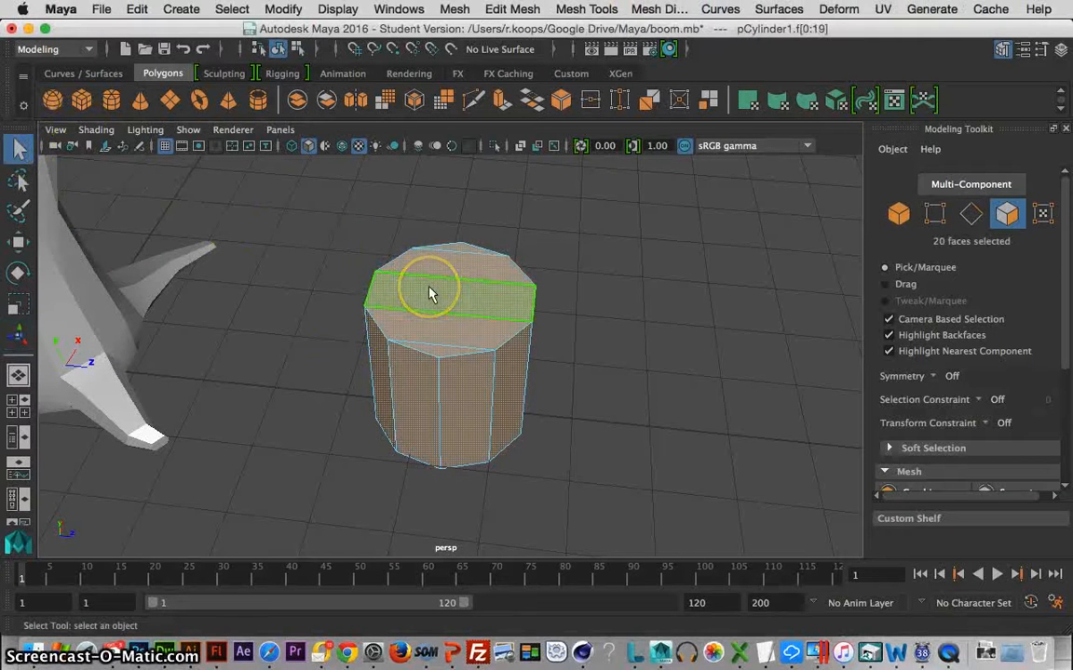
pyautogui.moveTo(446, 188); pyautogui.dragTo(455, 233, button='right')
pyautogui.click(565, 251)
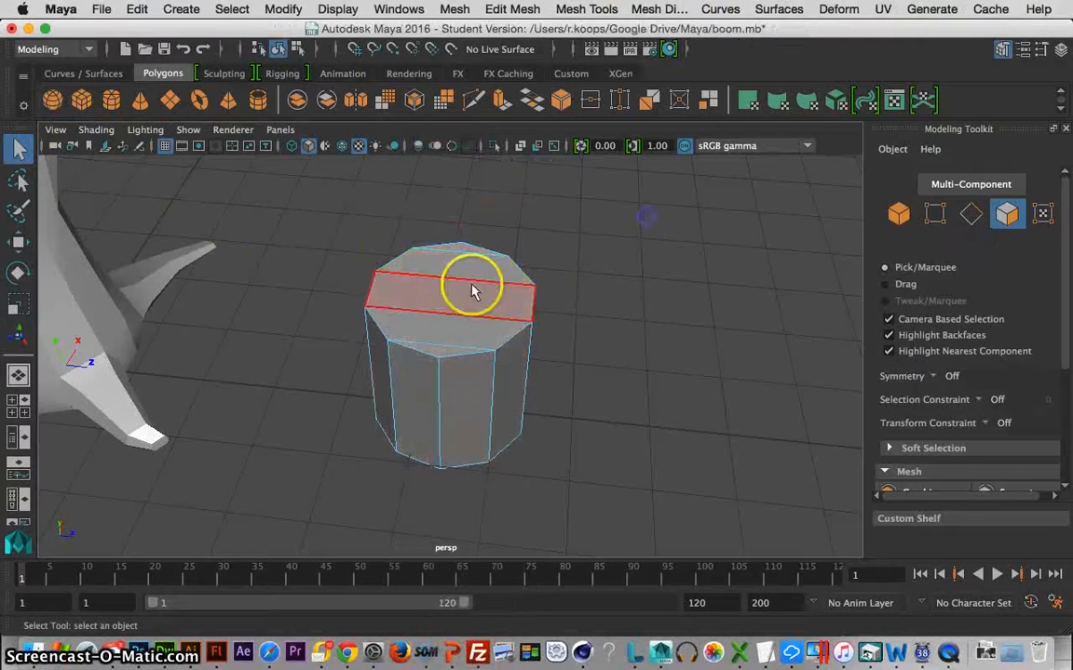
pyautogui.doubleClick(448, 331)
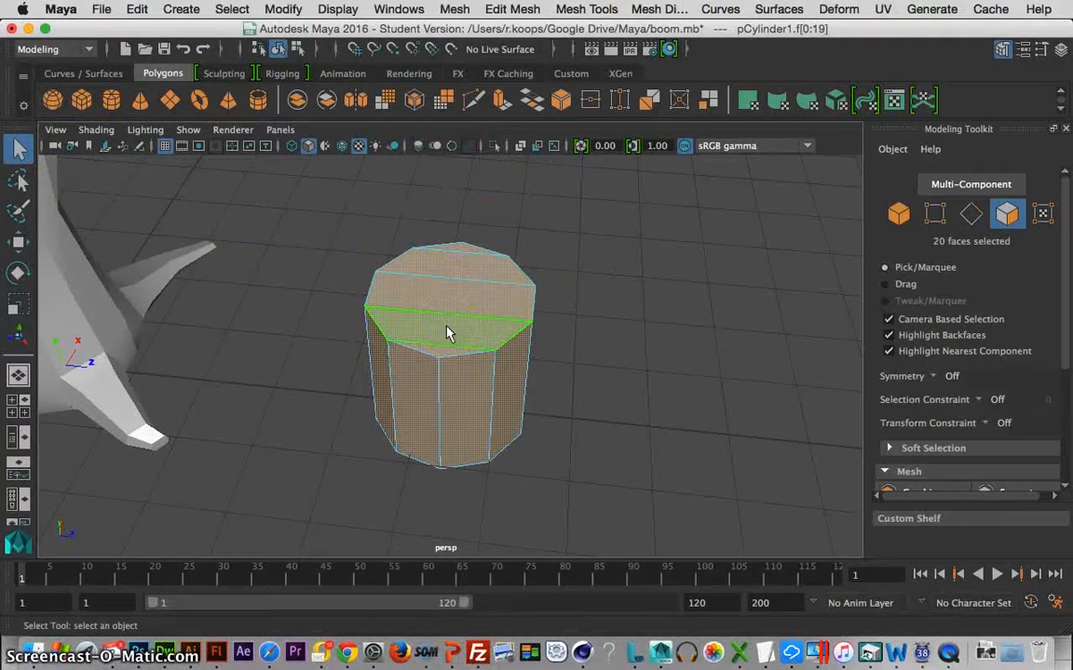
# Apply a planar UV projection to the selected cylinder faces in the UV Editor and close the editor.
pyautogui.click(894, 100)
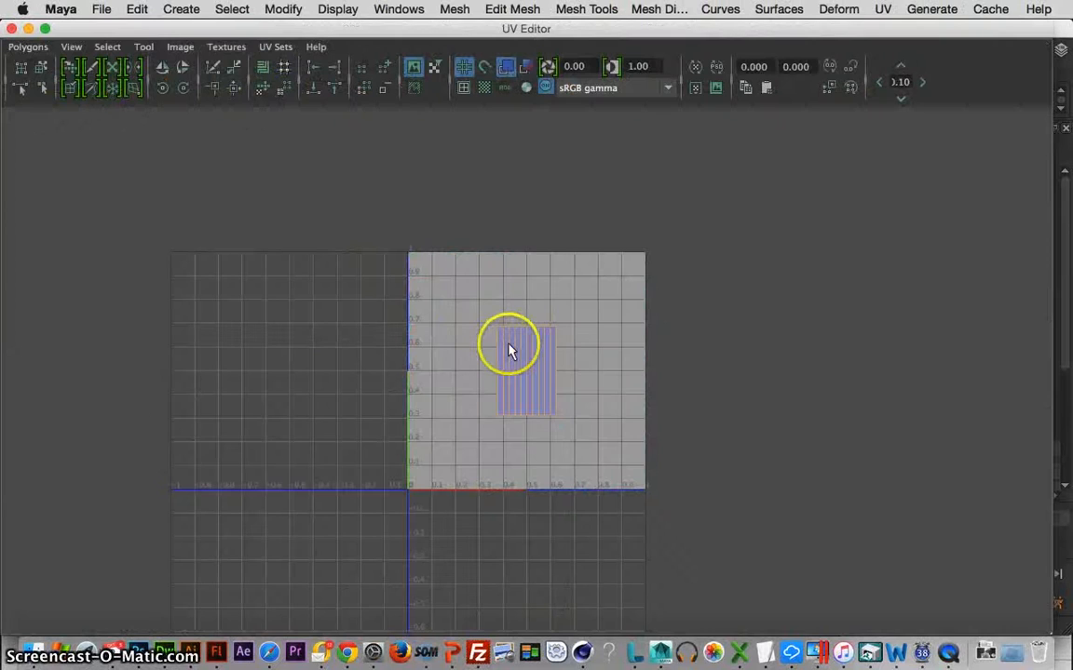
pyautogui.keyDown('shift'); pyautogui.moveTo(525, 350); pyautogui.dragTo(527, 310, button='right'); pyautogui.keyUp('shift')
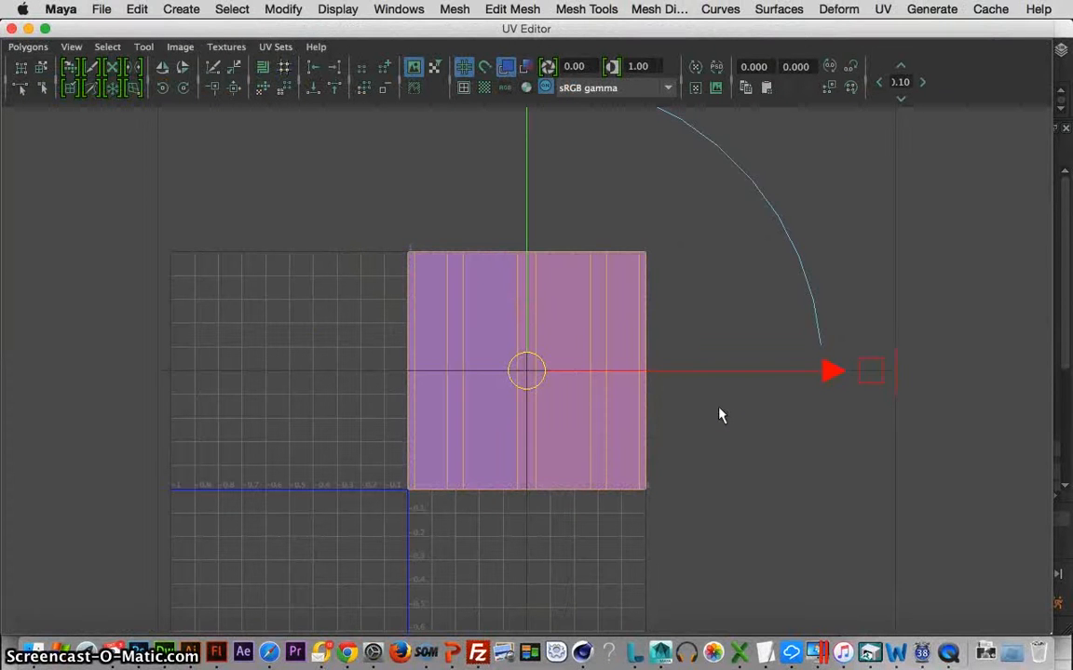
pyautogui.click(23, 34)
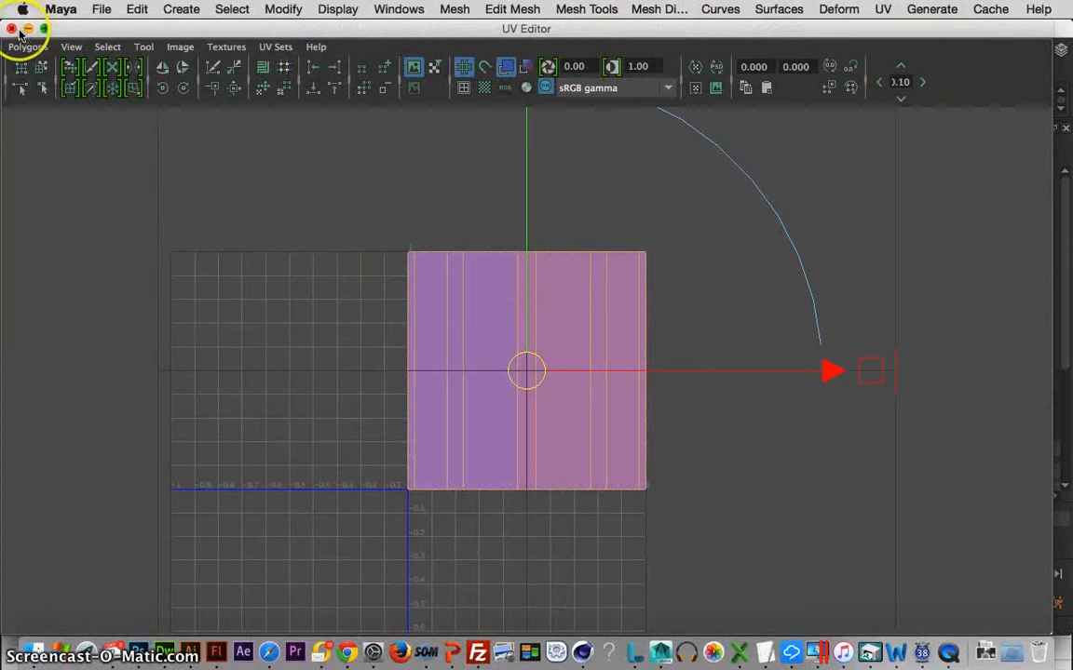
pyautogui.click(11, 31)
# Clear the face selection, switch to edge mode and select the edge loop around the cylinder's top rim.
pyautogui.rightClick(538, 233)
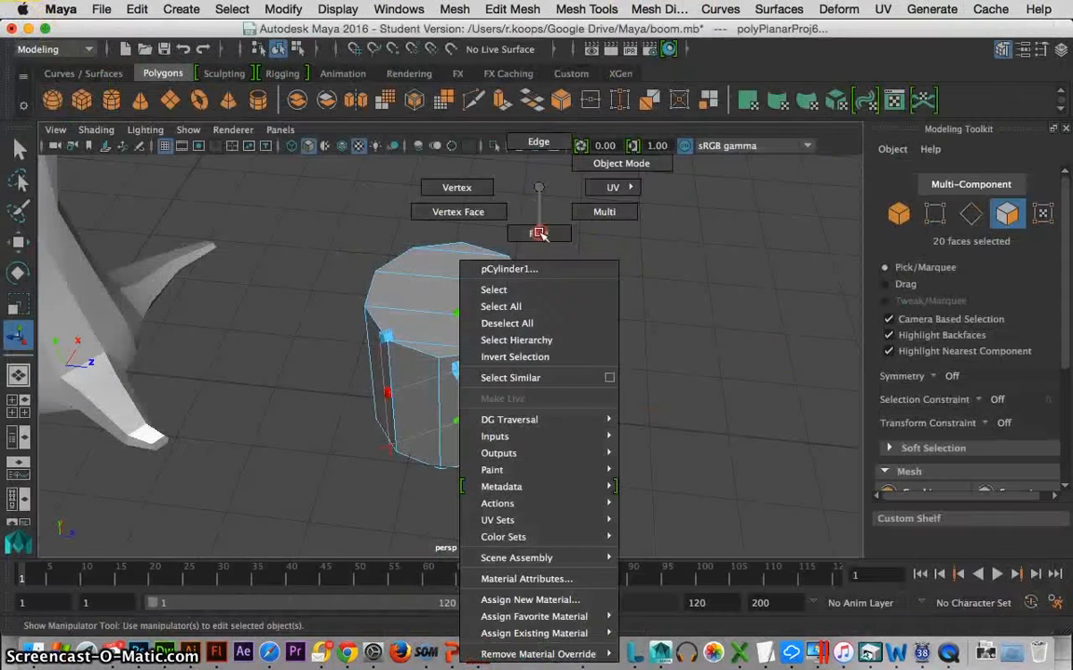
pyautogui.moveTo(538, 233); pyautogui.dragTo(541, 192, button='right')
pyautogui.click(609, 294)
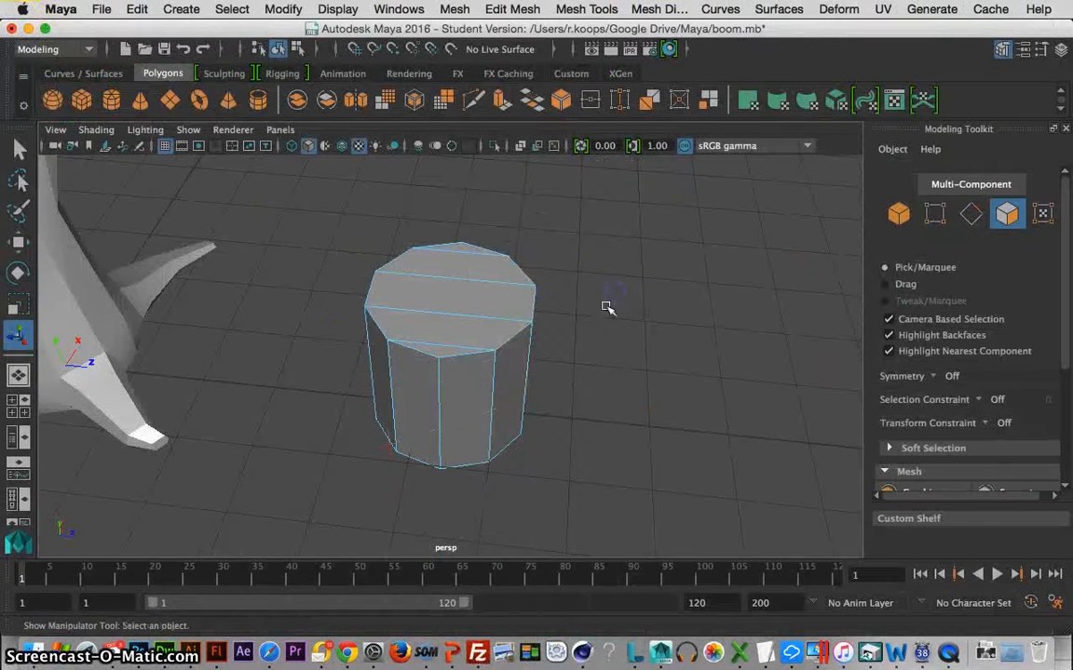
pyautogui.moveTo(570, 281); pyautogui.dragTo(569, 149, button='right')
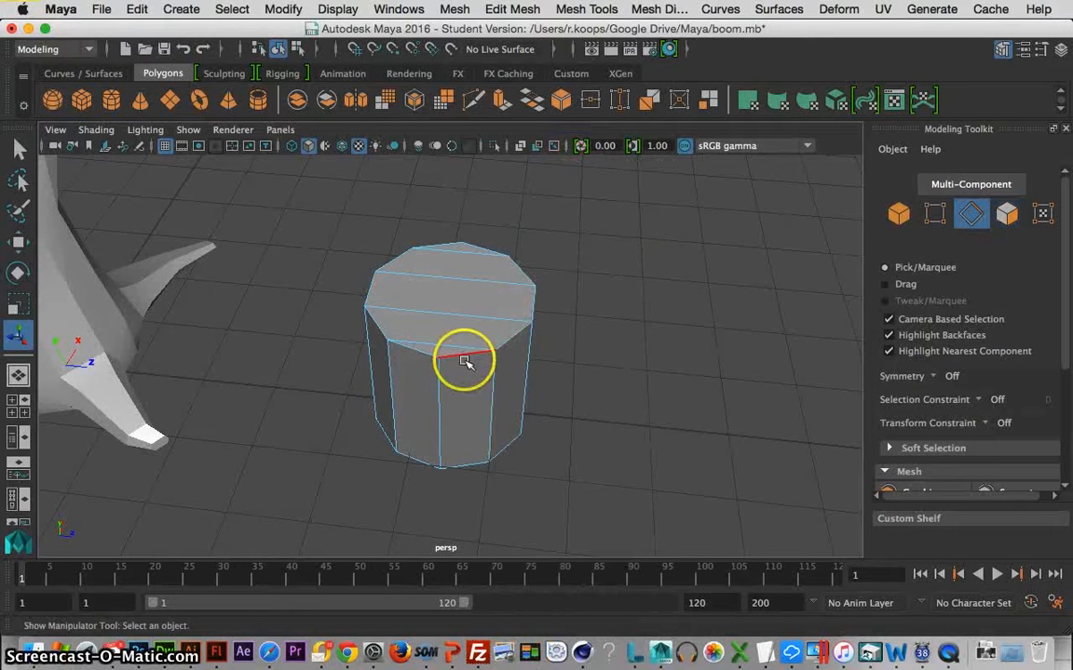
pyautogui.moveTo(465, 361); pyautogui.dragTo(452, 363)
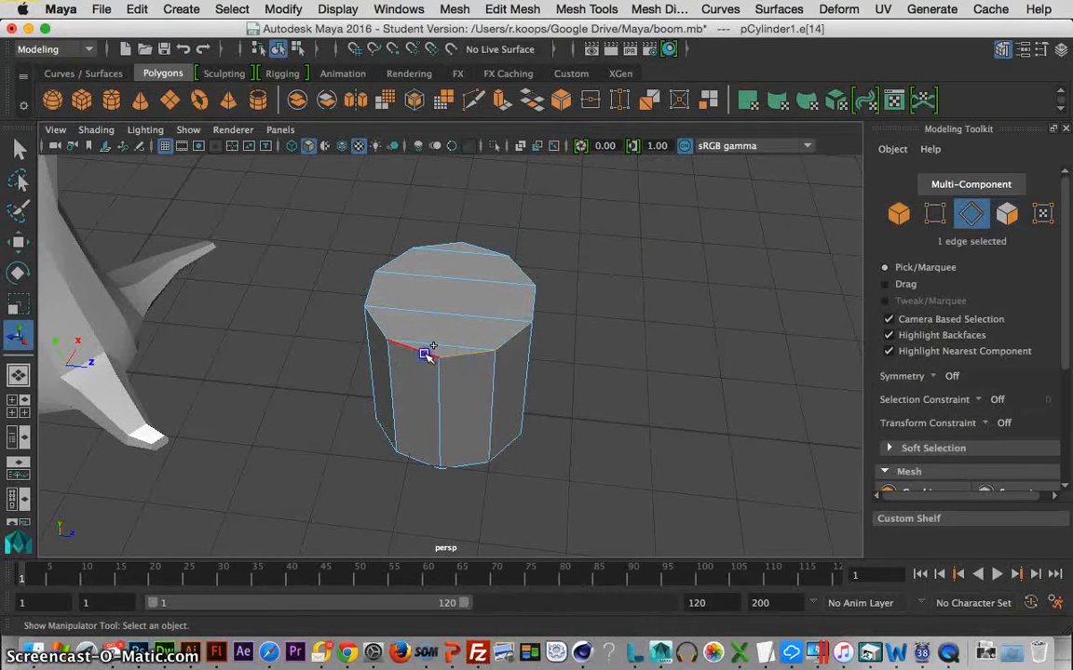
pyautogui.doubleClick(529, 337)
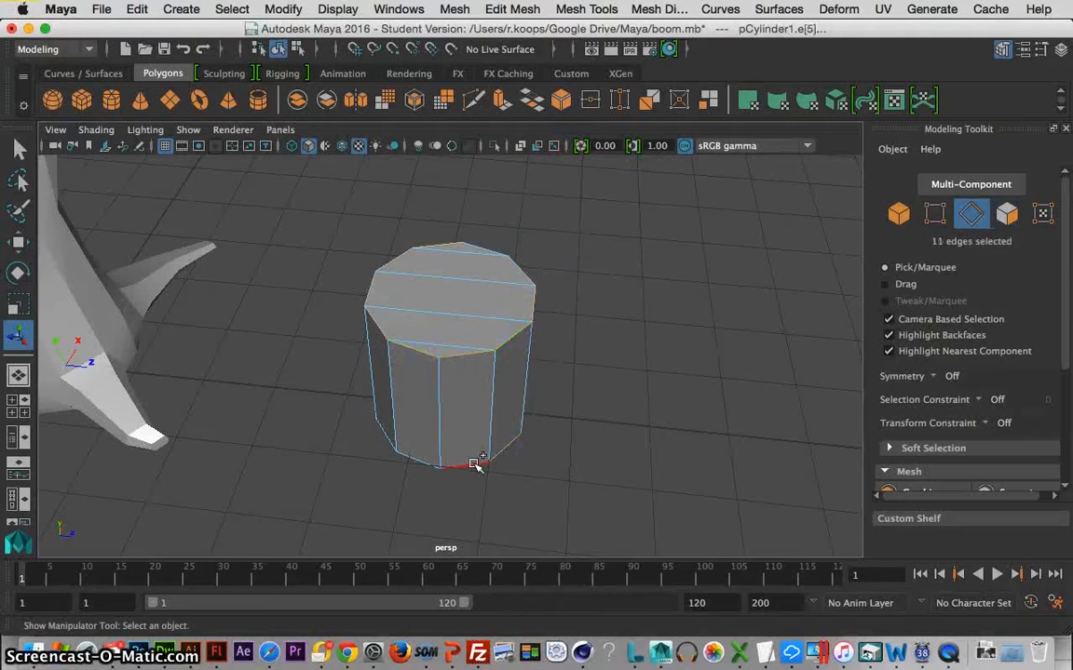
# Add the cylinder's bottom rim loop and one vertical side edge to the edge selection as seams.
pyautogui.keyDown('shift'); pyautogui.click(474, 460); pyautogui.keyUp('shift')
pyautogui.keyDown('shift'); pyautogui.doubleClick(432, 463); pyautogui.keyUp('shift')
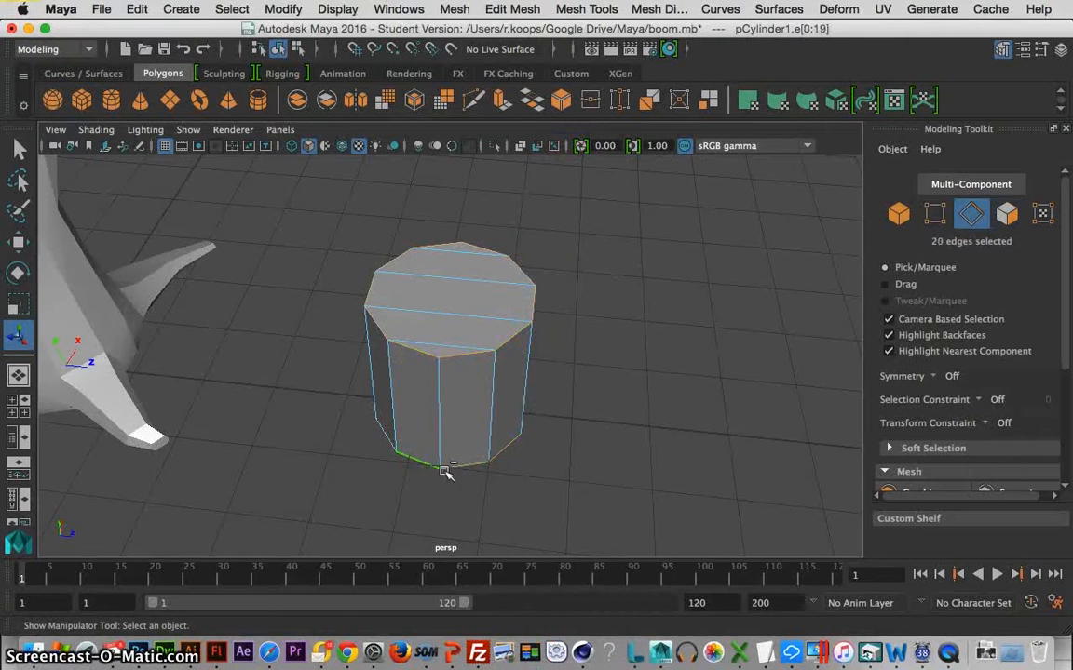
pyautogui.keyDown('shift'); pyautogui.doubleClick(510, 475); pyautogui.keyUp('shift')
pyautogui.keyDown('alt'); pyautogui.moveTo(613, 424); pyautogui.dragTo(592, 399); pyautogui.keyUp('alt')
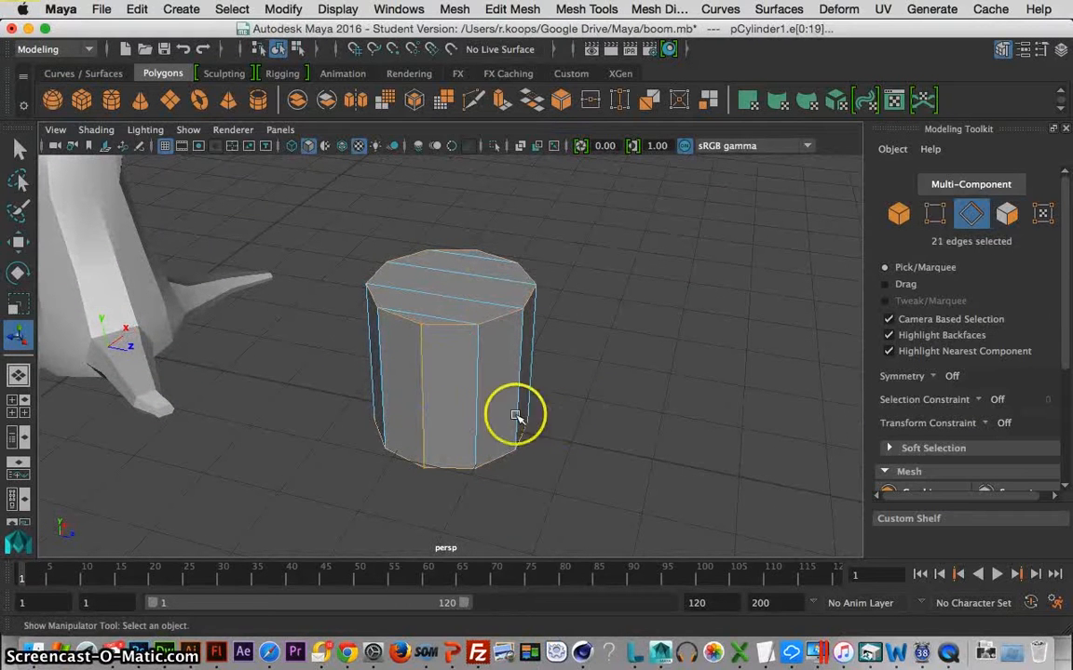
pyautogui.keyDown('shift'); pyautogui.click(440, 419); pyautogui.keyUp('shift')
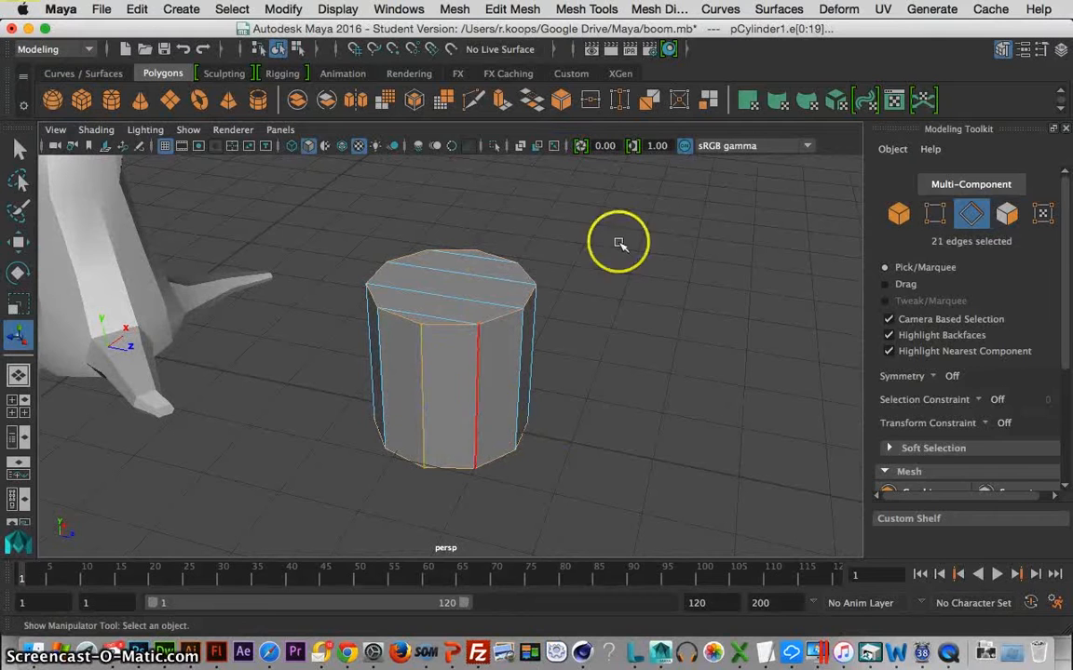
# Cut the cylinder's UVs along the selected edges in the UV Editor and unfold all of its UVs.
pyautogui.click(894, 103)
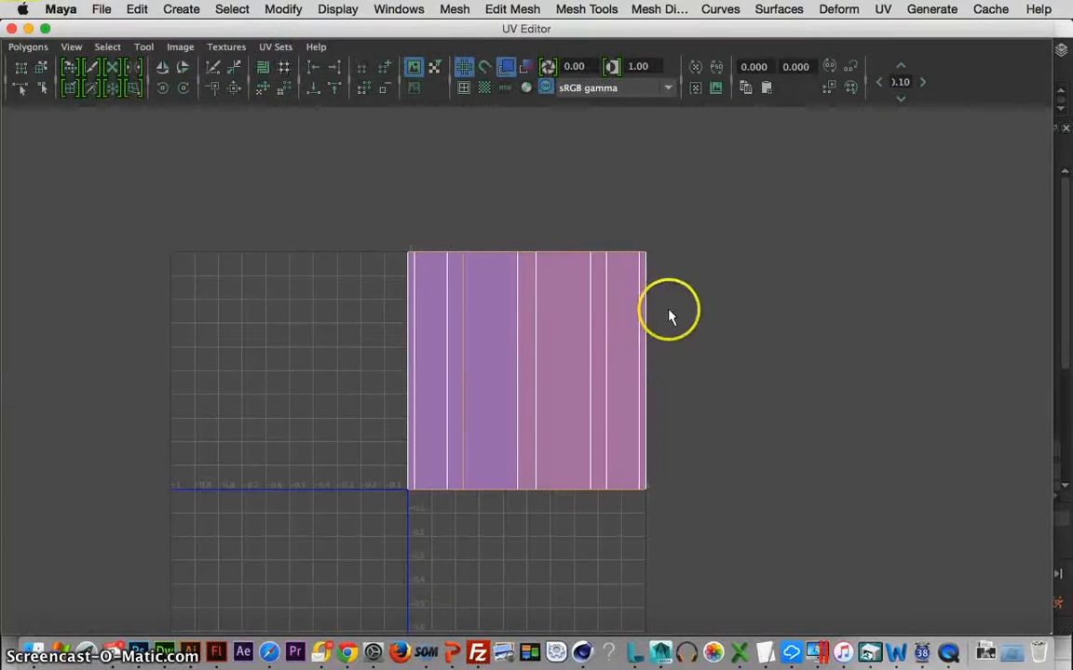
pyautogui.keyDown('shift'); pyautogui.moveTo(594, 330); pyautogui.dragTo(527, 332, button='right'); pyautogui.keyUp('shift')
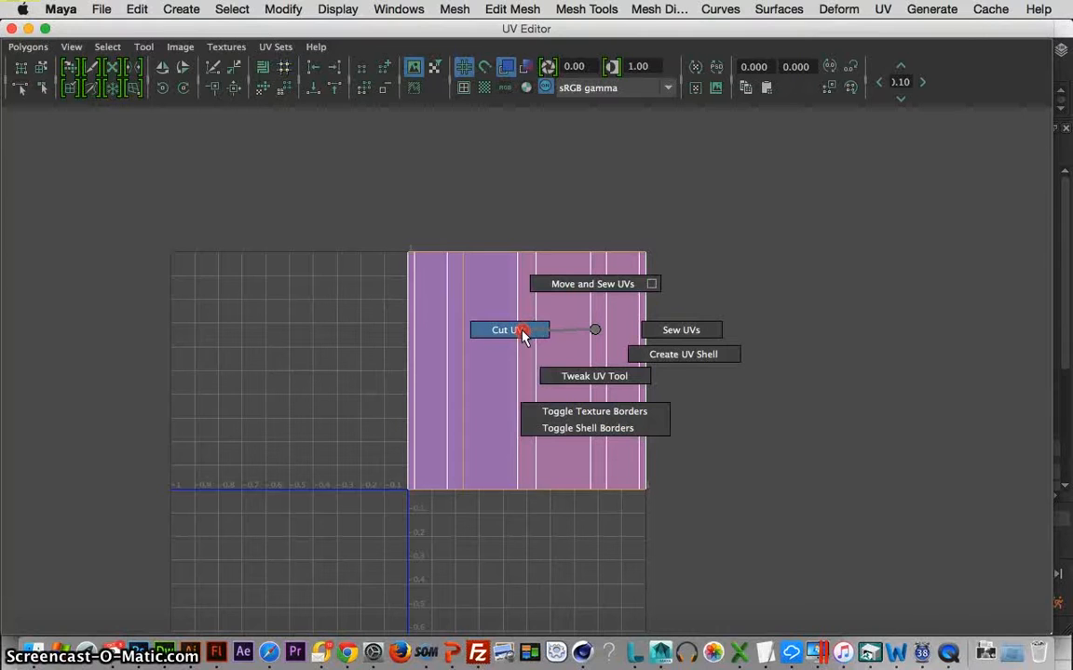
pyautogui.keyDown('shift'); pyautogui.moveTo(520, 337); pyautogui.dragTo(593, 345, button='right'); pyautogui.keyUp('shift')
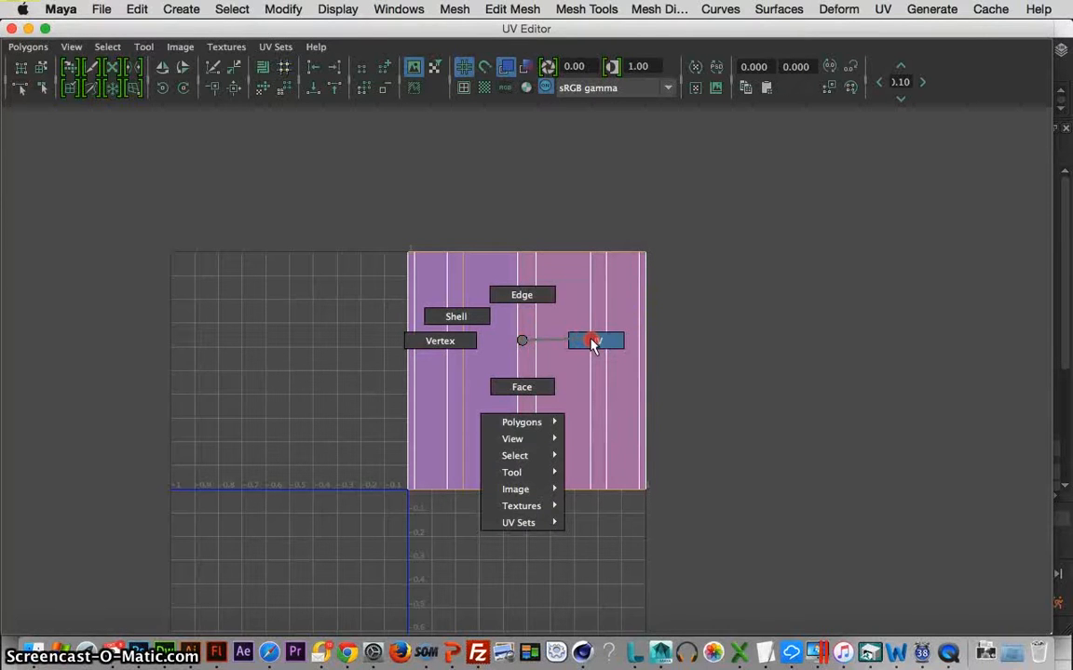
pyautogui.moveTo(593, 344); pyautogui.dragTo(593, 344, button='right')
pyautogui.click(354, 224)
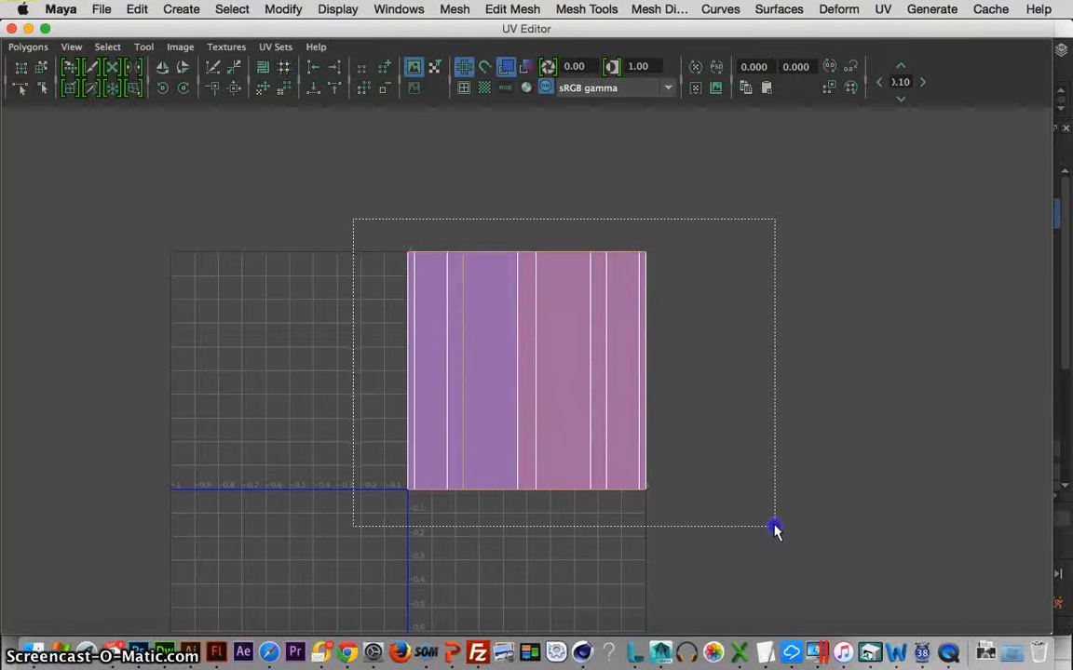
pyautogui.moveTo(775, 527); pyautogui.dragTo(776, 532)
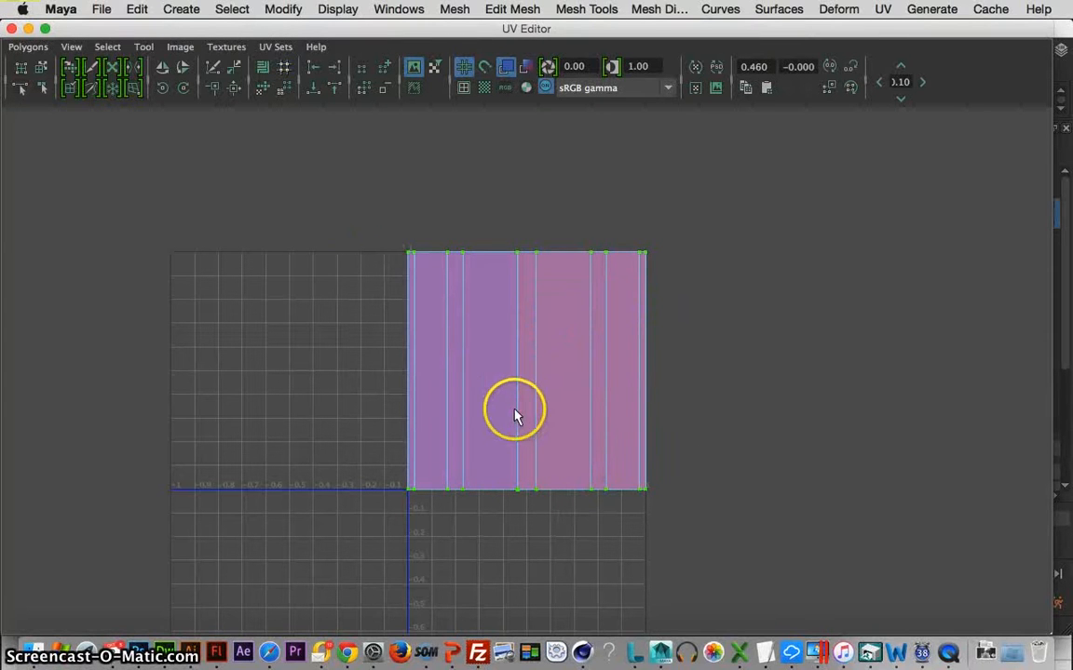
pyautogui.keyDown('shift'); pyautogui.moveTo(492, 385); pyautogui.dragTo(492, 389, button='right'); pyautogui.keyUp('shift')
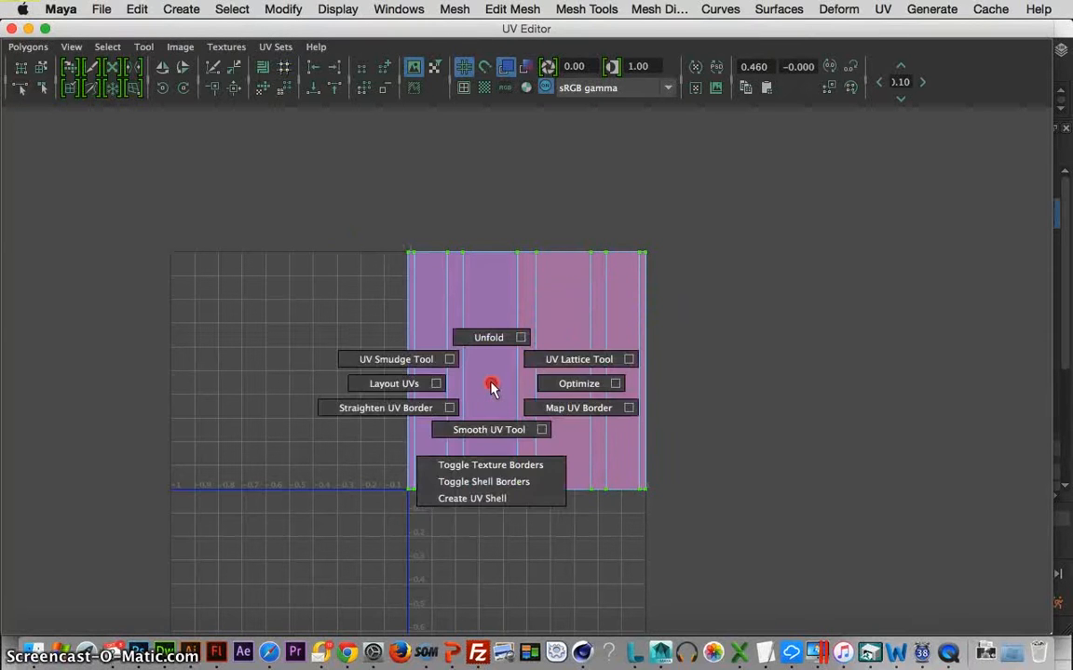
pyautogui.keyDown('shift'); pyautogui.moveTo(493, 347); pyautogui.dragTo(494, 348, button='right'); pyautogui.keyUp('shift')
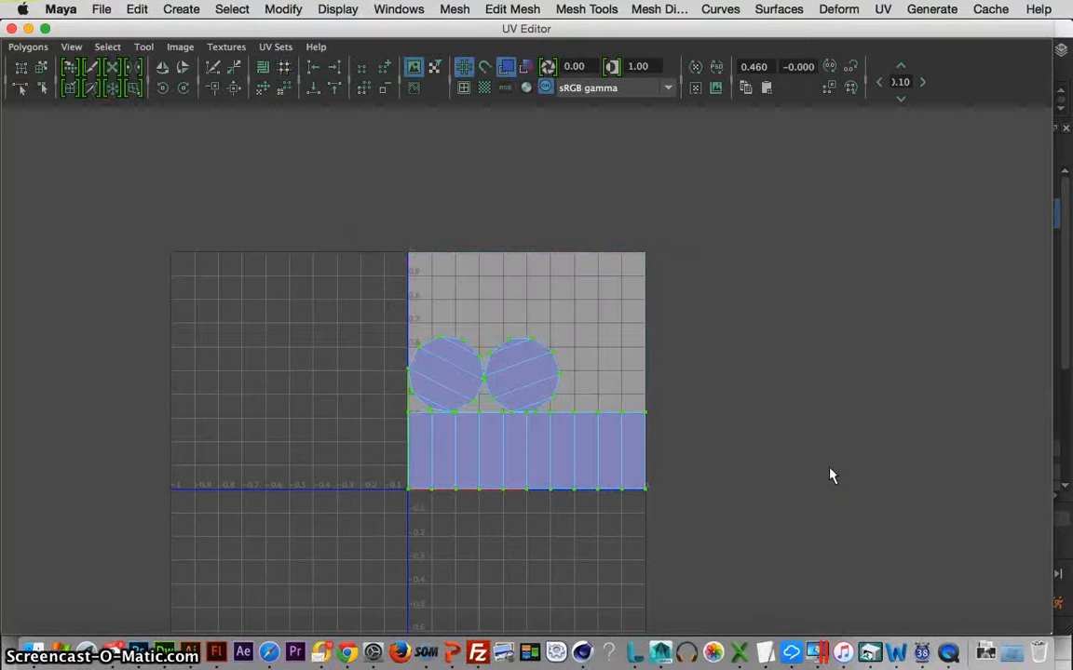
# Turn on the thick texture border display for the cylinder's UV shells and close the UV Editor.
pyautogui.scroll(3, 469, 454)
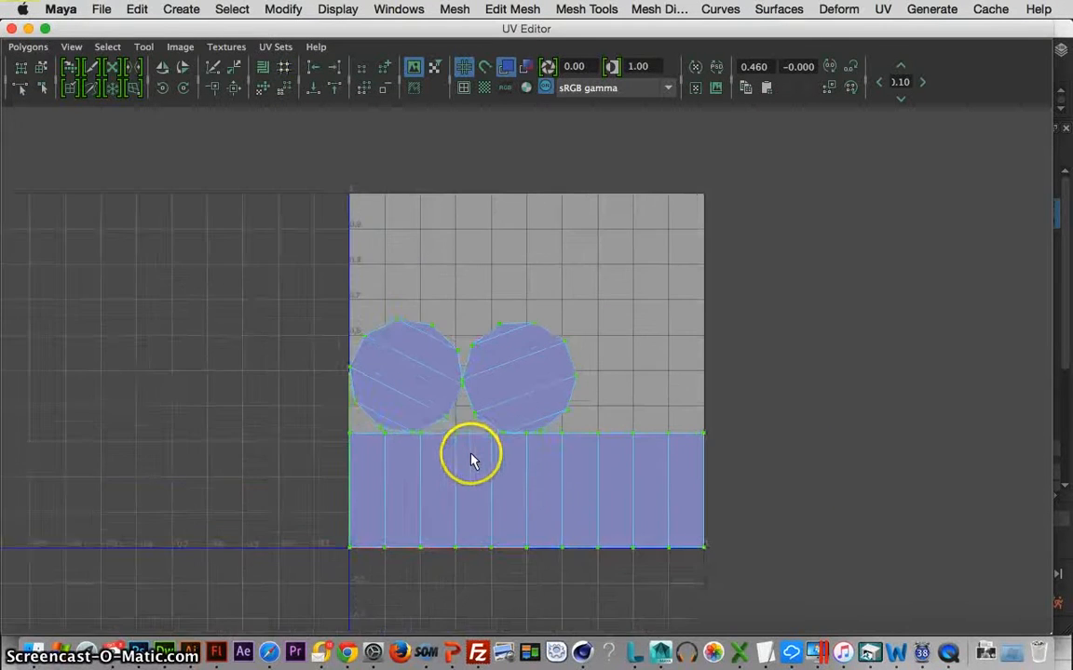
pyautogui.scroll(3, 471, 458)
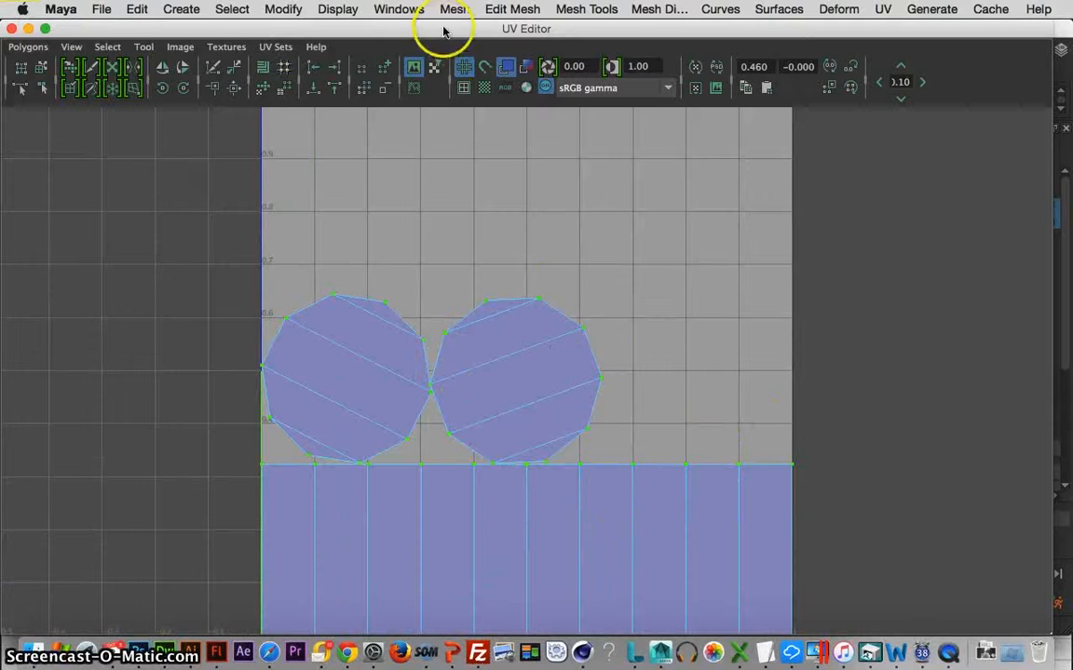
pyautogui.click(463, 88)
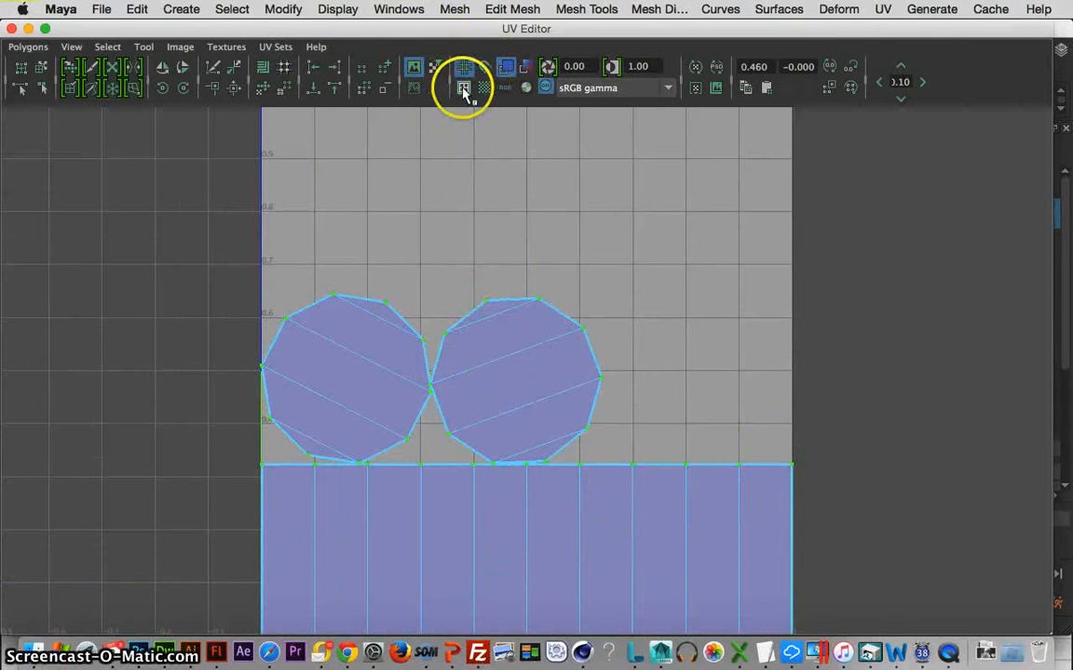
pyautogui.click(464, 89)
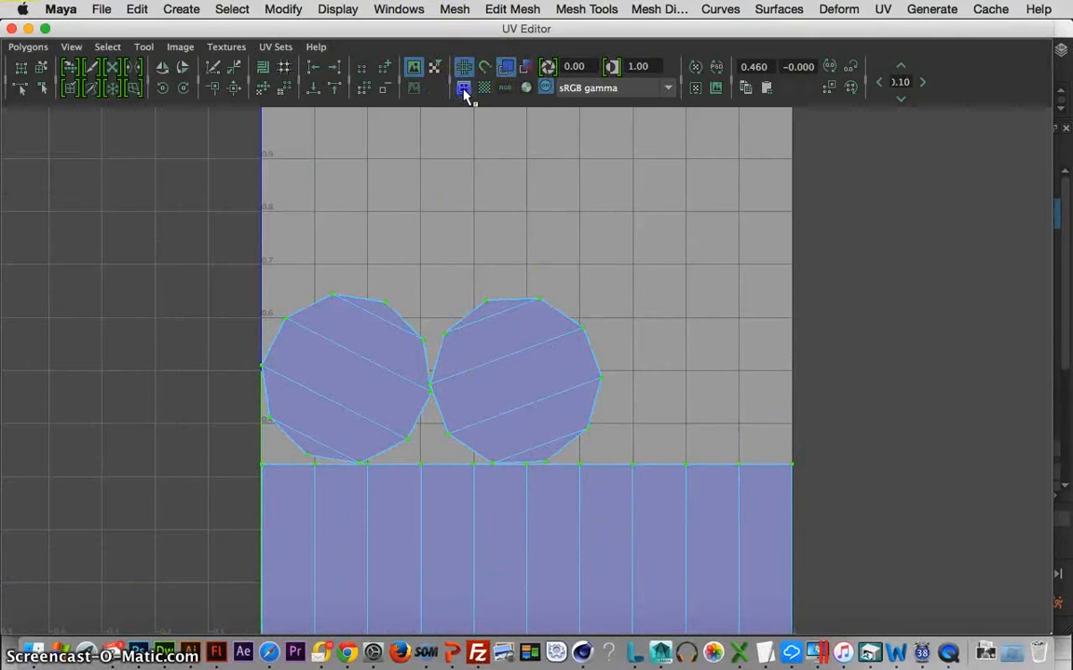
pyautogui.click(464, 92)
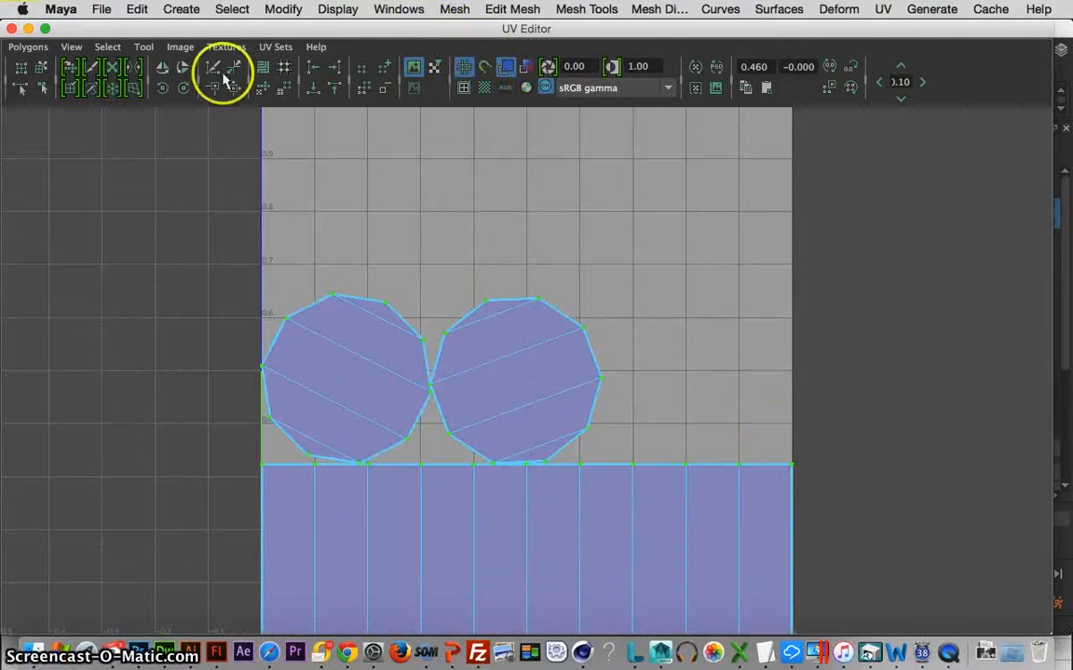
pyautogui.click(11, 30)
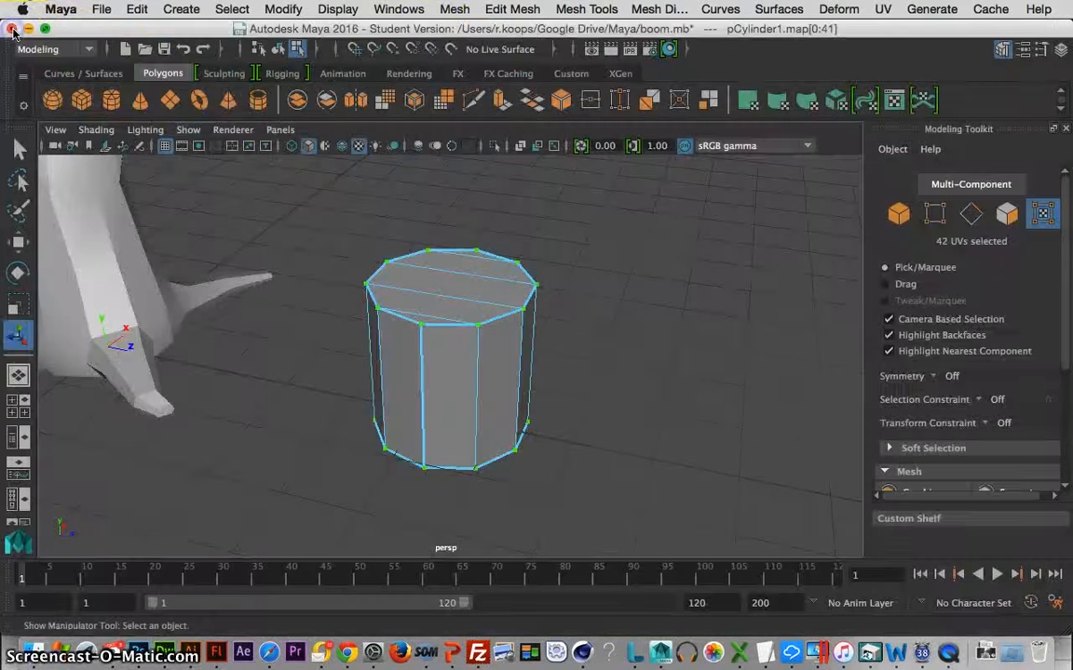
pyautogui.moveTo(651, 316)
pyautogui.keyDown('alt'); pyautogui.mouseDown()
pyautogui.moveTo(522, 248)
pyautogui.moveTo(541, 335)
pyautogui.moveTo(639, 310)
pyautogui.mouseUp(); pyautogui.keyUp('alt')
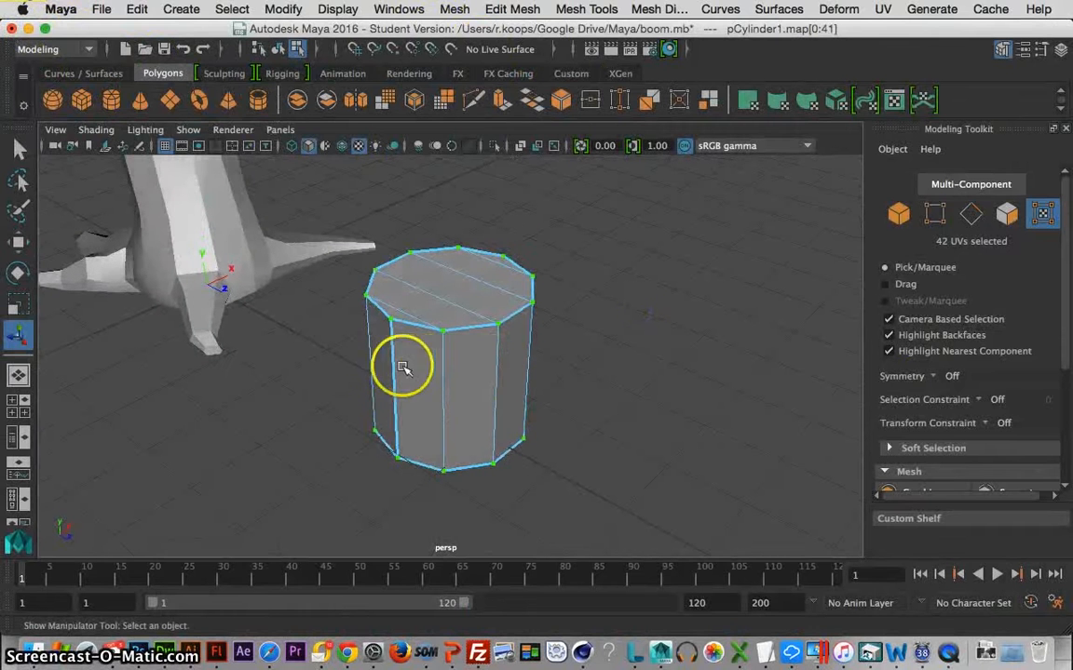
pyautogui.keyDown('alt'); pyautogui.moveTo(332, 377); pyautogui.dragTo(372, 365); pyautogui.keyUp('alt')
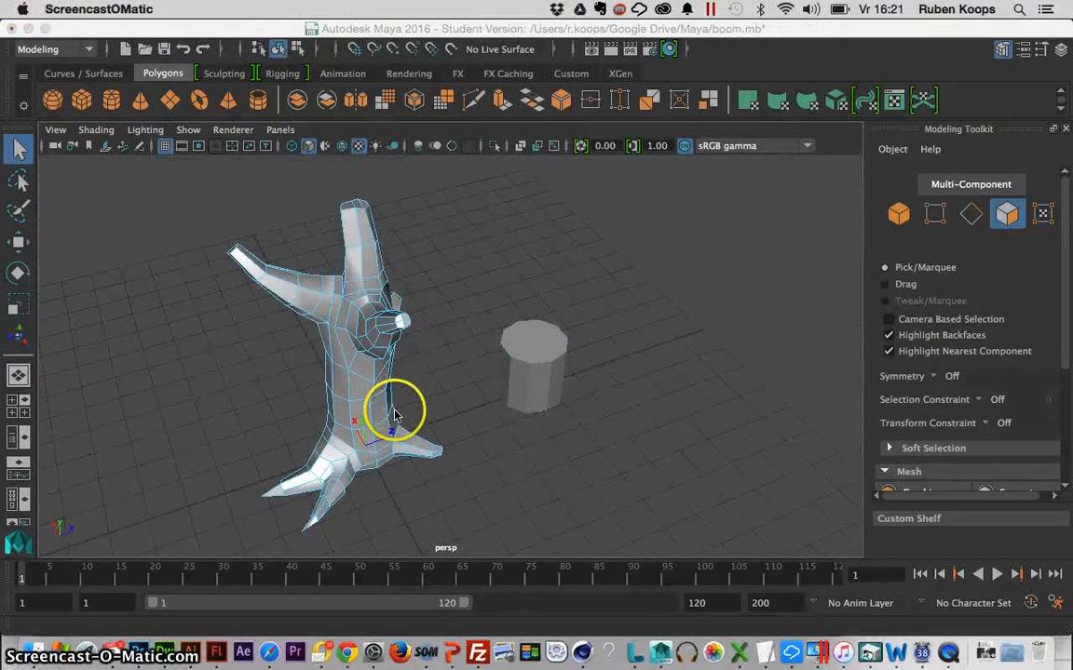
# Switch the tree mesh to object mode, select the whole tree and frame it in the perspective view.
pyautogui.moveTo(453, 329); pyautogui.dragTo(559, 170, button='right')
pyautogui.click(347, 343)
pyautogui.click(345, 375)
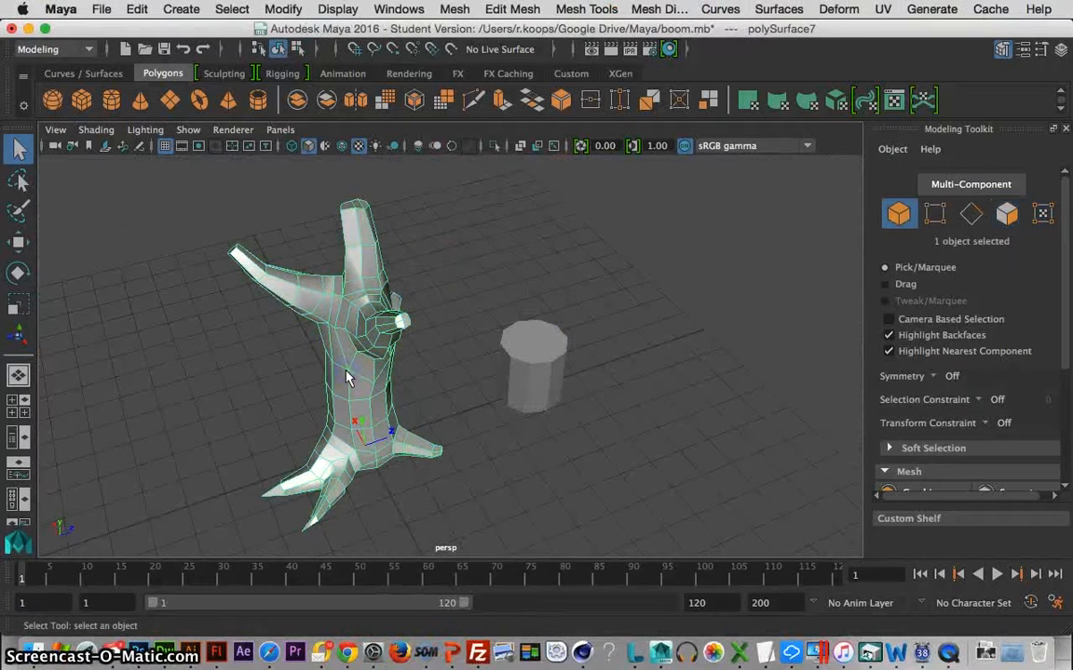
pyautogui.press('f')
pyautogui.keyDown('alt'); pyautogui.moveTo(403, 366); pyautogui.dragTo(394, 366); pyautogui.keyUp('alt')
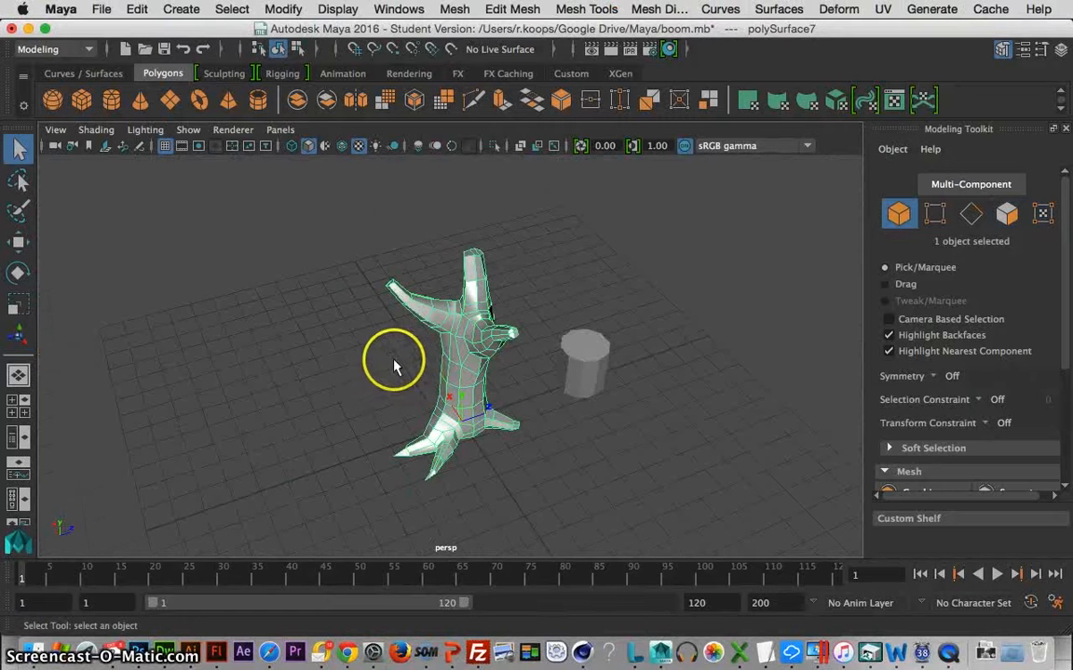
# Switch the tree mesh to face selection and select all of its faces.
pyautogui.scroll(3, 396, 365)
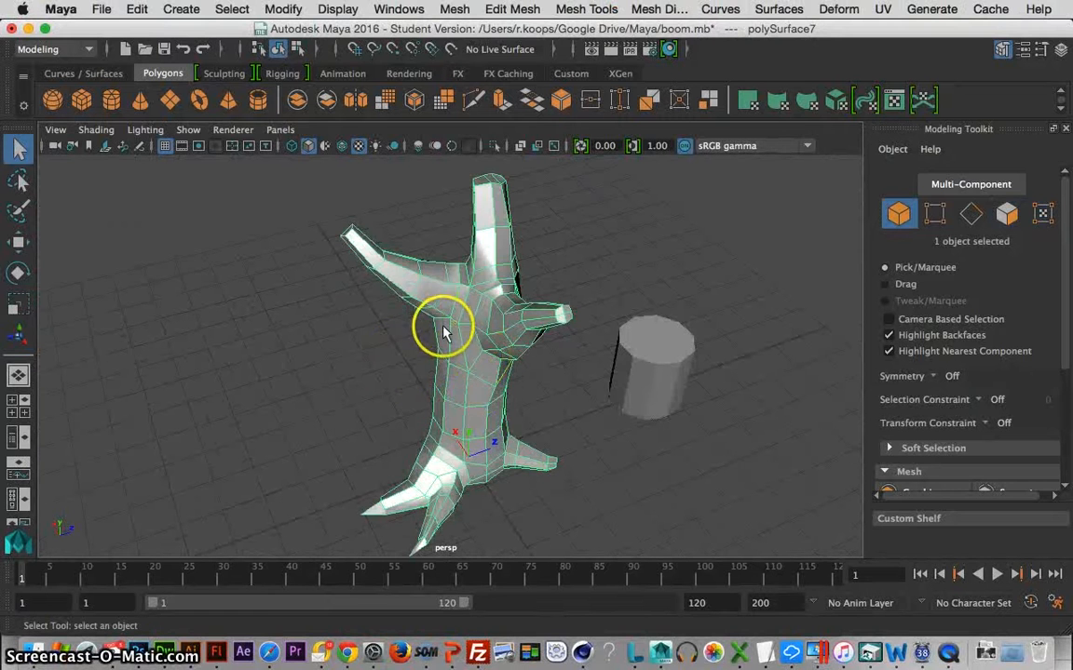
pyautogui.moveTo(438, 325); pyautogui.dragTo(461, 233, button='right')
pyautogui.click(502, 254)
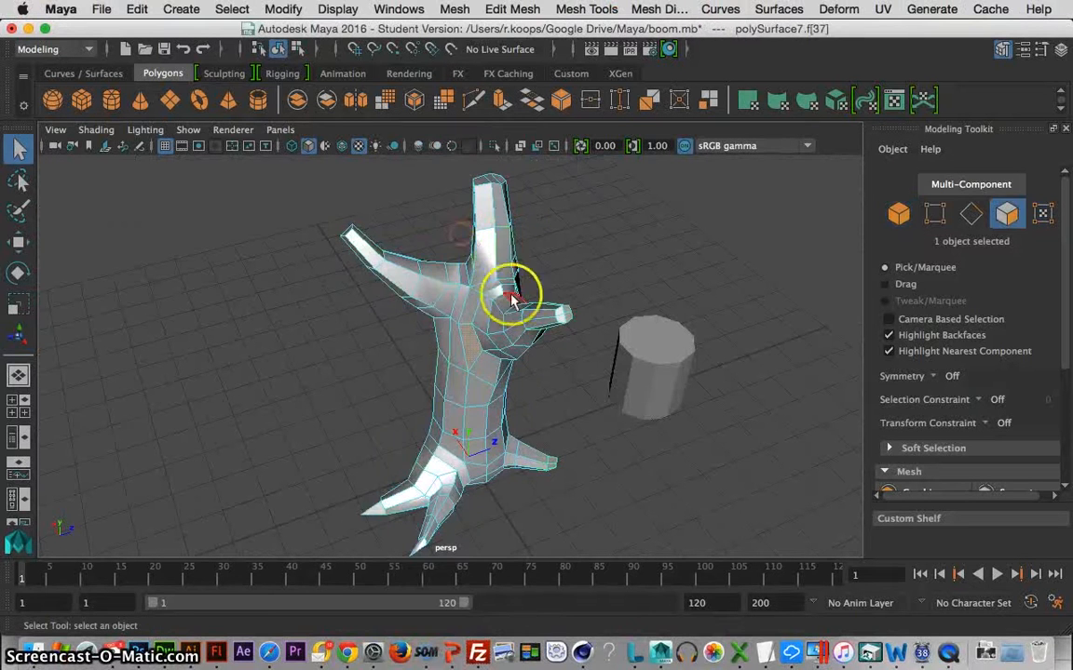
pyautogui.hotkey('ctrl', 'shift', 'a')
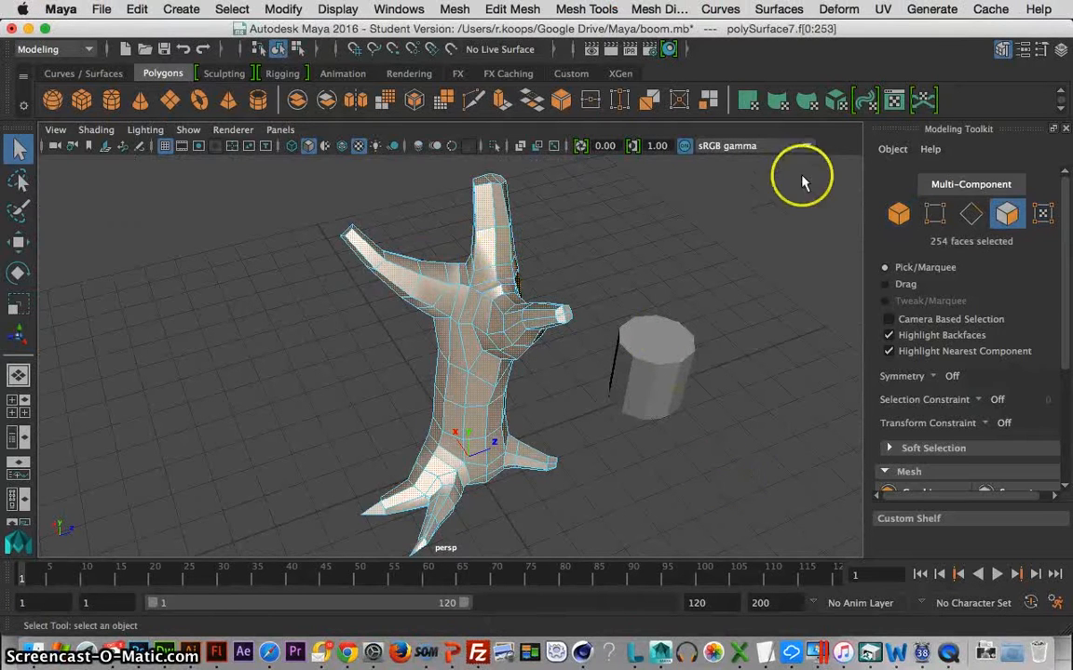
# Apply a planar map to the selected tree faces in the UV Editor, then close the editor.
pyautogui.click(892, 101)
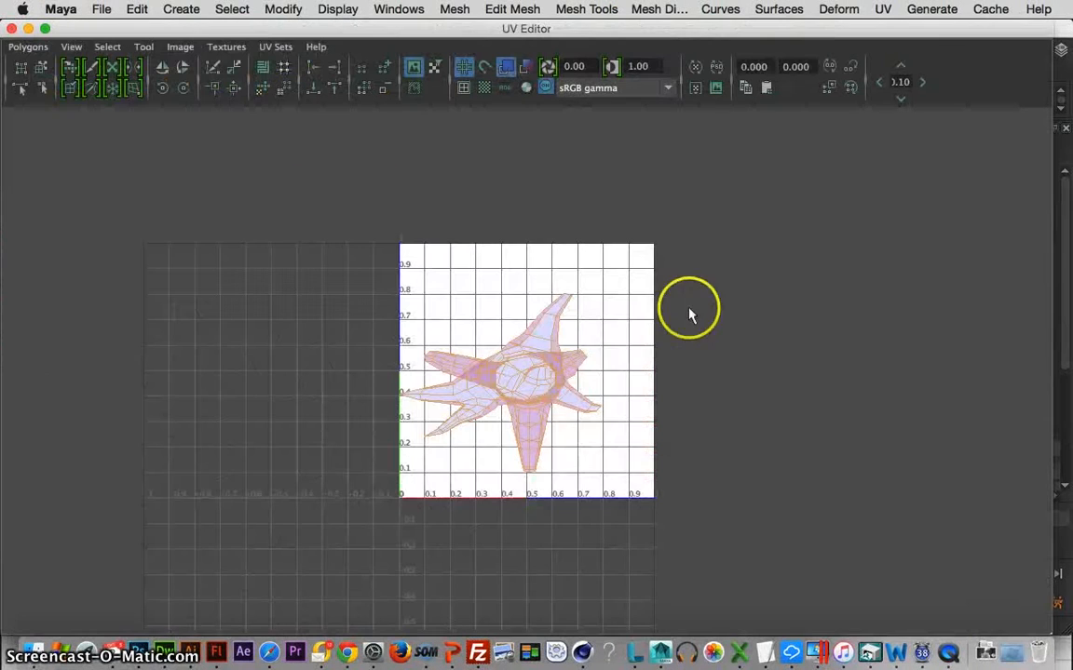
pyautogui.click(522, 382)
pyautogui.keyDown('shift'); pyautogui.rightClick(520, 381); pyautogui.keyUp('shift')
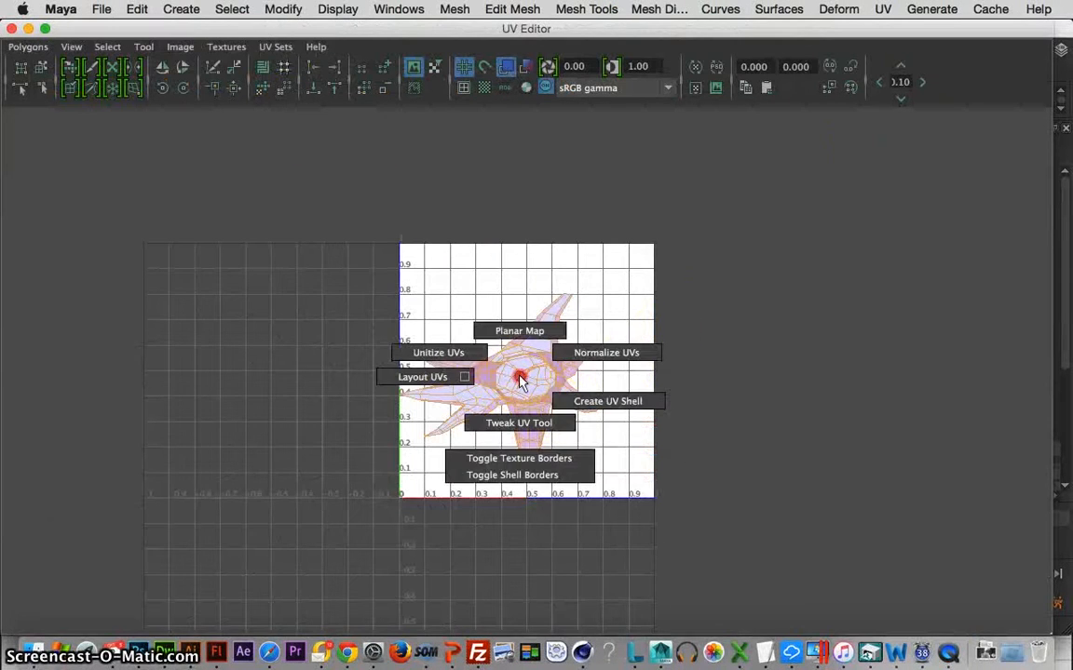
pyautogui.keyDown('shift'); pyautogui.moveTo(520, 365); pyautogui.dragTo(518, 331, button='right'); pyautogui.keyUp('shift')
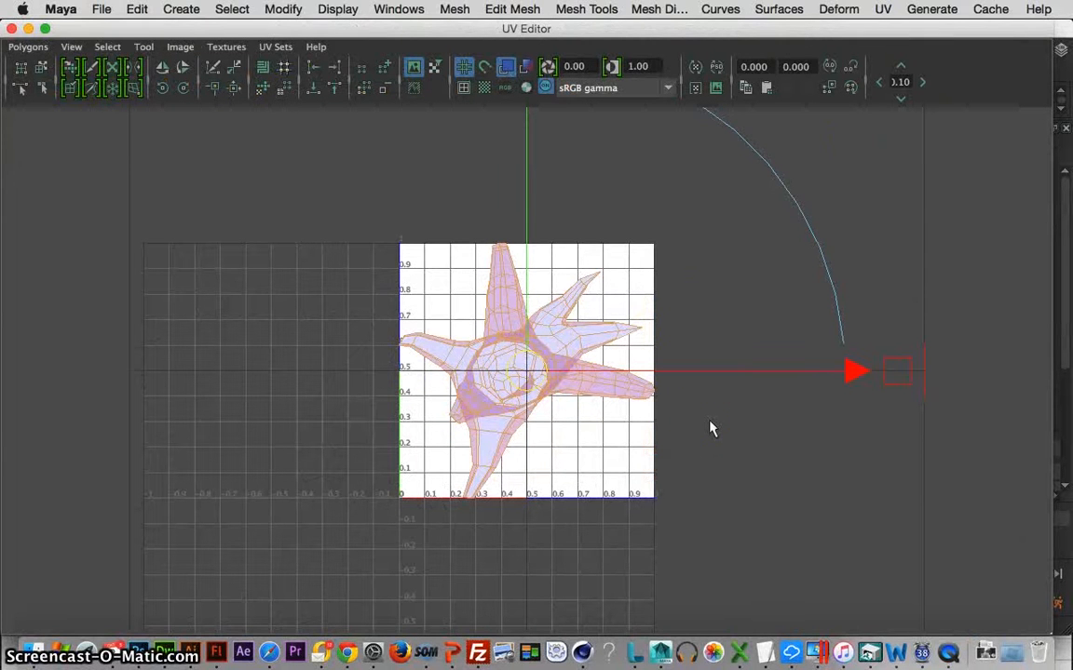
pyautogui.click(562, 278)
pyautogui.click(543, 282)
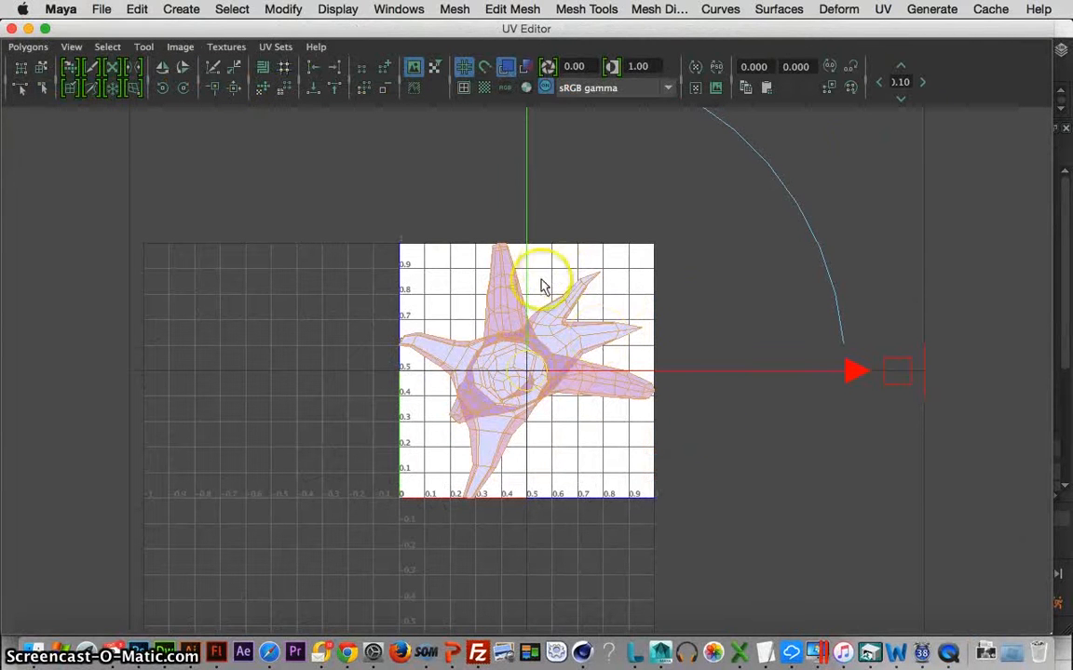
pyautogui.click(11, 29)
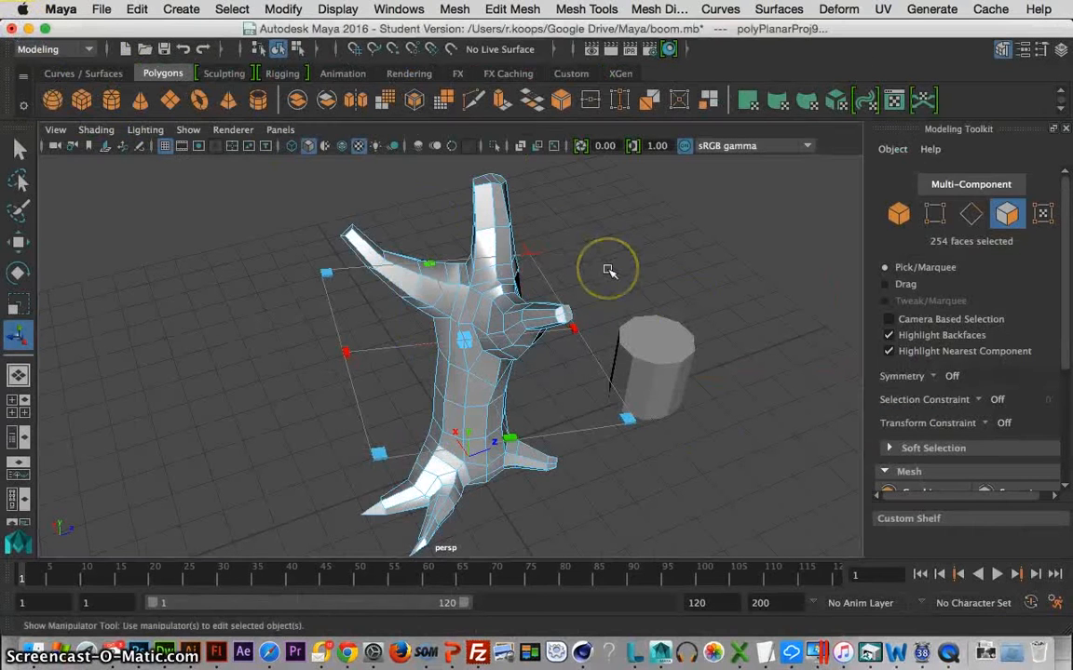
# Clear the face selection, switch the tree to edge selection and select three connected vertical edges on the trunk.
pyautogui.click(593, 235)
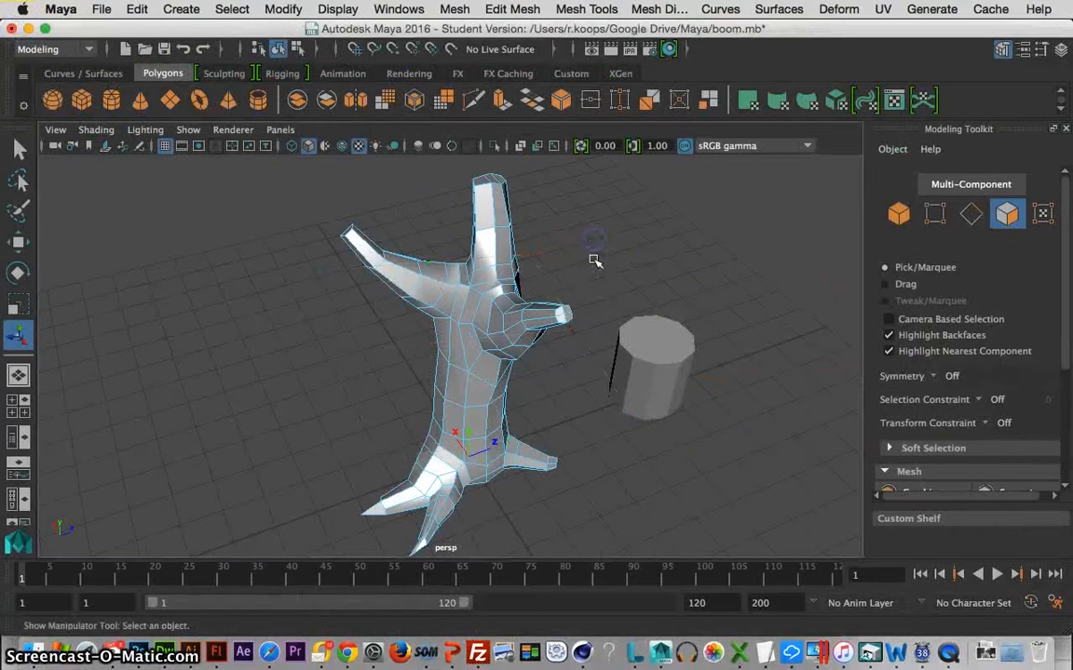
pyautogui.moveTo(576, 249); pyautogui.dragTo(575, 144, button='right')
pyautogui.scroll(6, 507, 433)
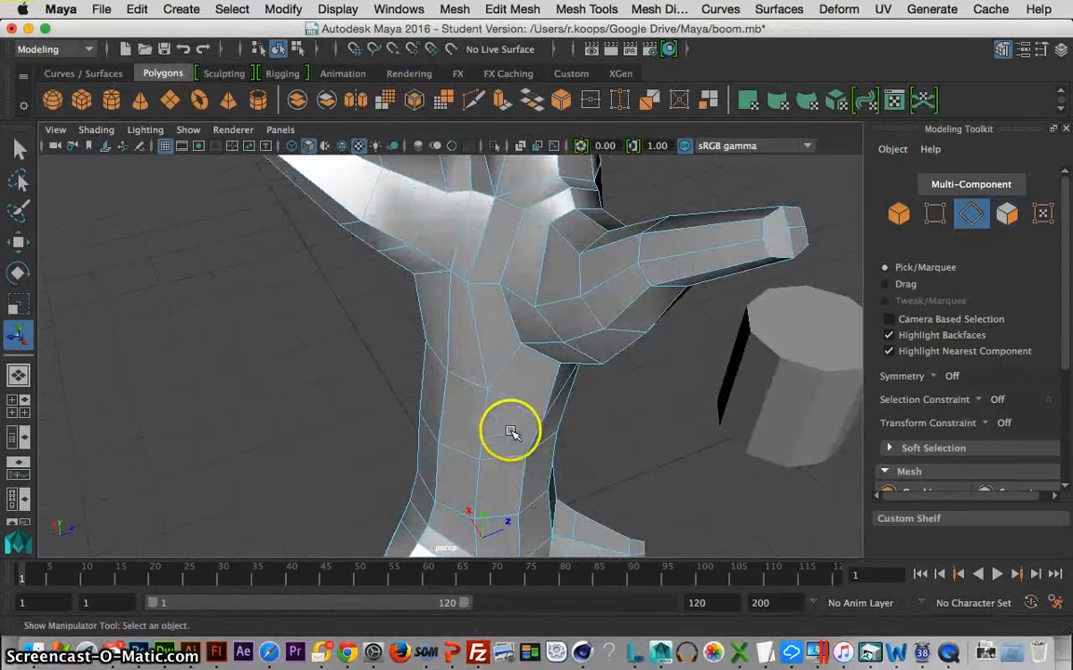
pyautogui.click(486, 439)
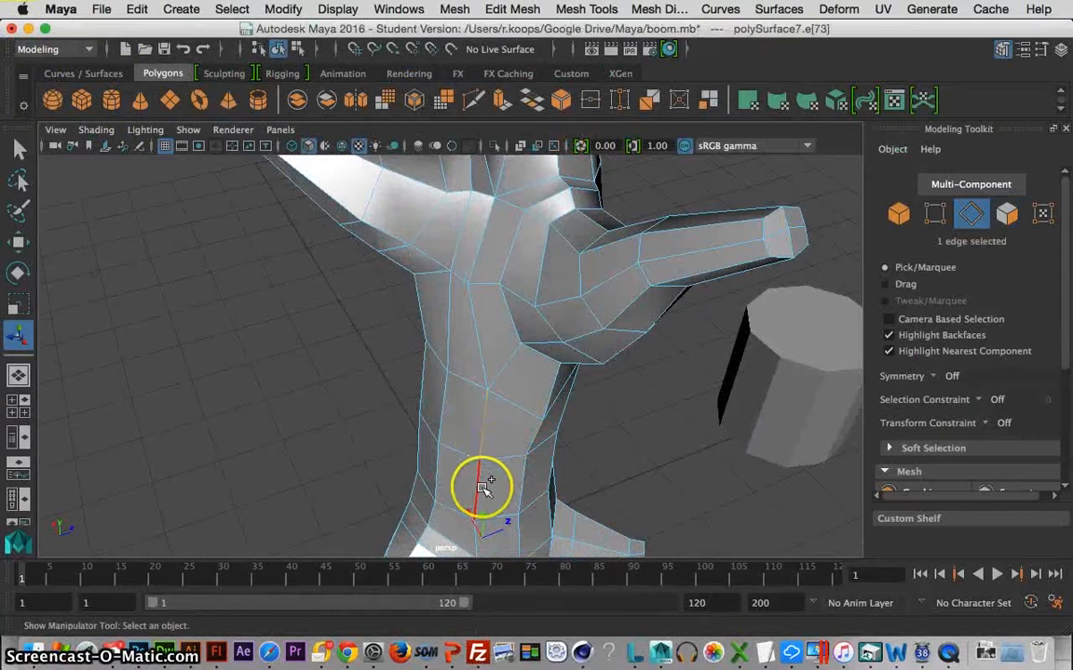
pyautogui.keyDown('shift'); pyautogui.click(487, 383); pyautogui.keyUp('shift')
pyautogui.keyDown('shift'); pyautogui.click(485, 373); pyautogui.keyUp('shift')
# Extend the vertical seam edge selection down the trunk to its base between the roots.
pyautogui.keyDown('alt'); pyautogui.moveTo(450, 424); pyautogui.dragTo(499, 385); pyautogui.keyUp('alt')
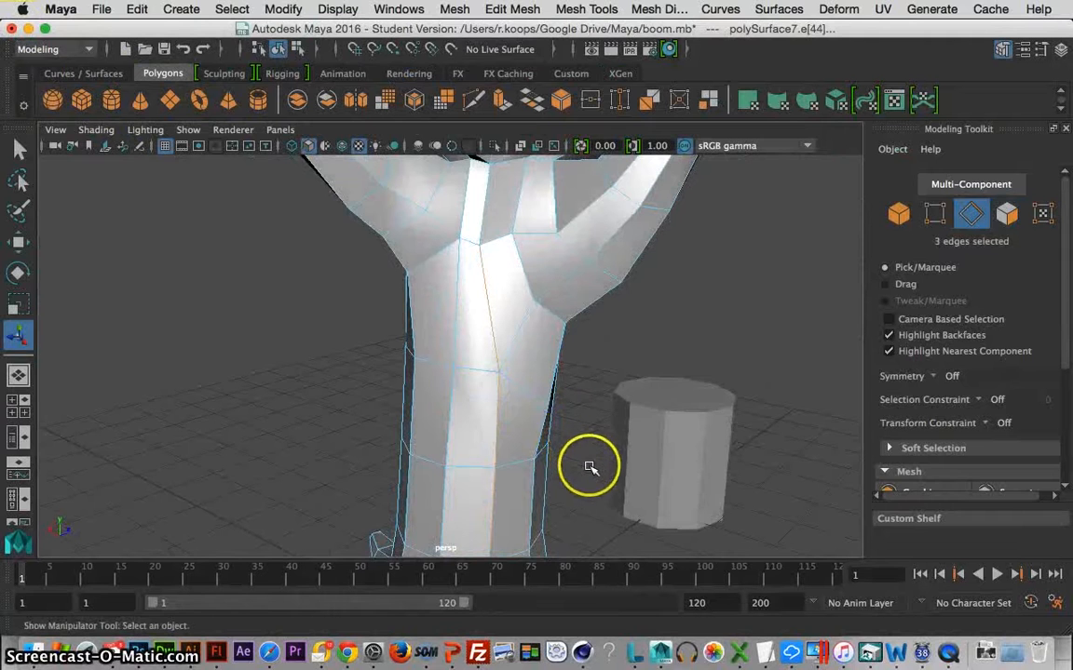
pyautogui.keyDown('alt'); pyautogui.moveTo(587, 467); pyautogui.dragTo(491, 338); pyautogui.keyUp('alt')
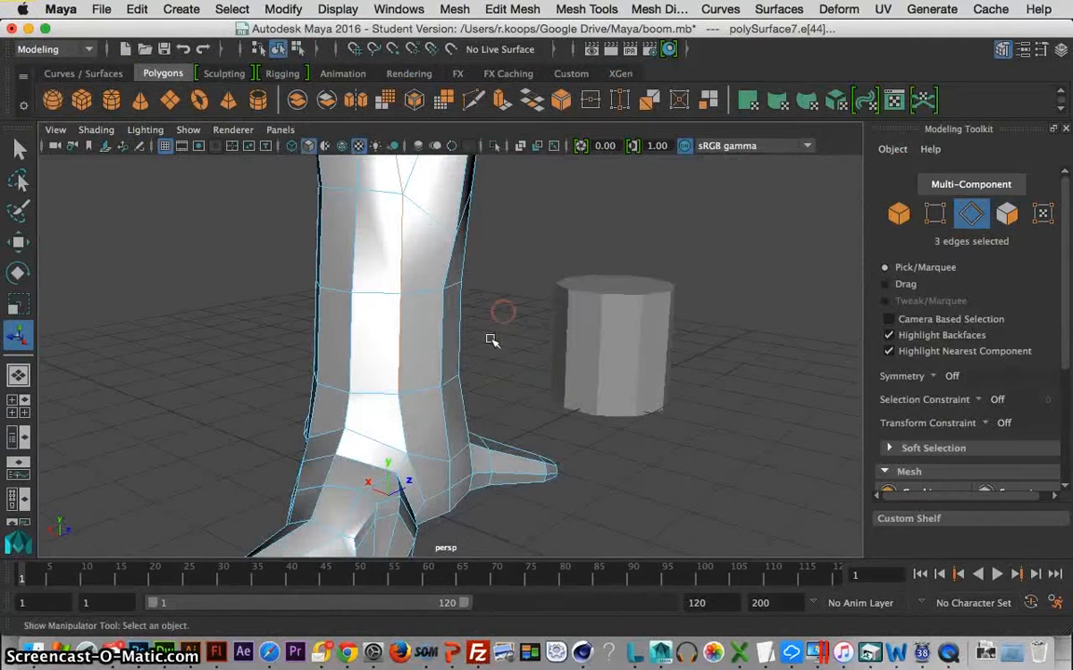
pyautogui.keyDown('shift'); pyautogui.click(407, 426); pyautogui.keyUp('shift')
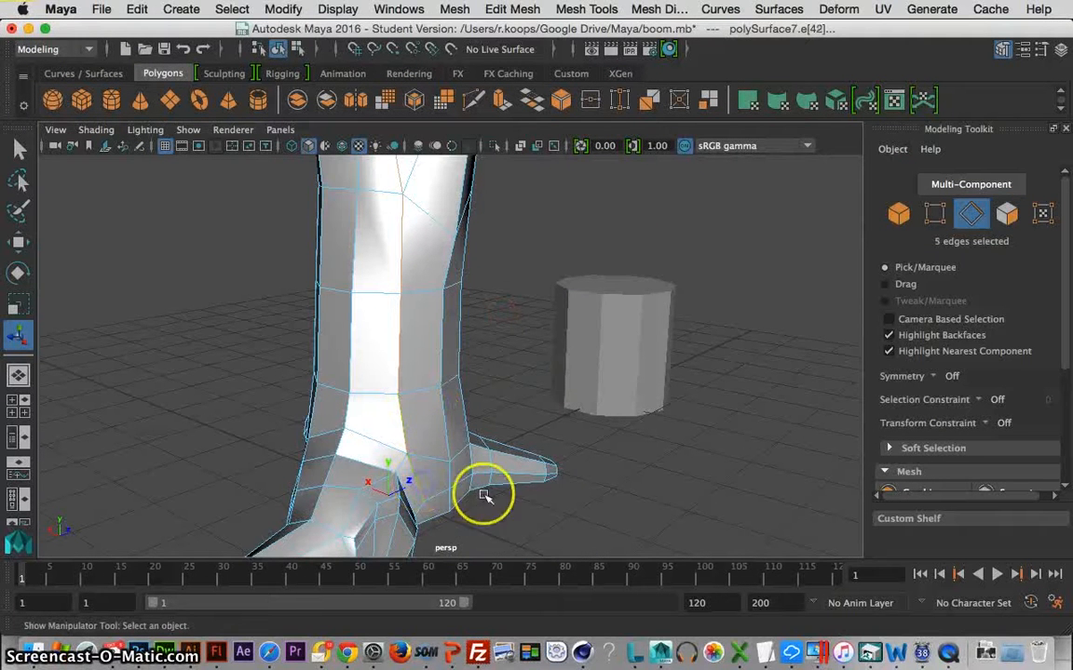
pyautogui.keyDown('alt'); pyautogui.moveTo(641, 456); pyautogui.dragTo(454, 447); pyautogui.keyUp('alt')
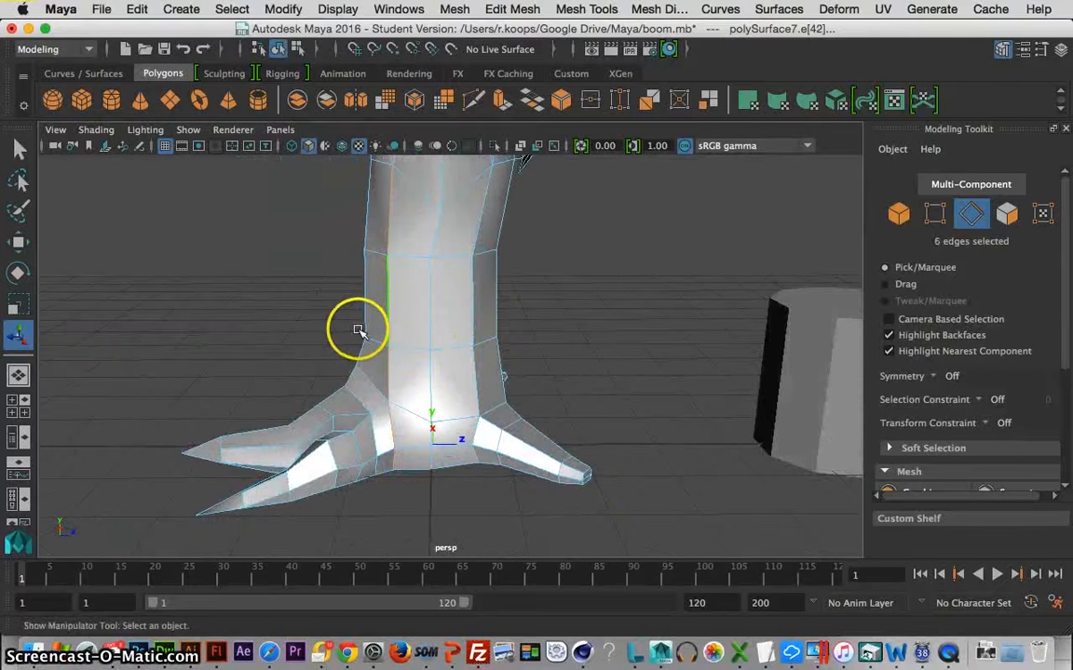
pyautogui.keyDown('alt'); pyautogui.moveTo(350, 328); pyautogui.dragTo(460, 224); pyautogui.keyUp('alt')
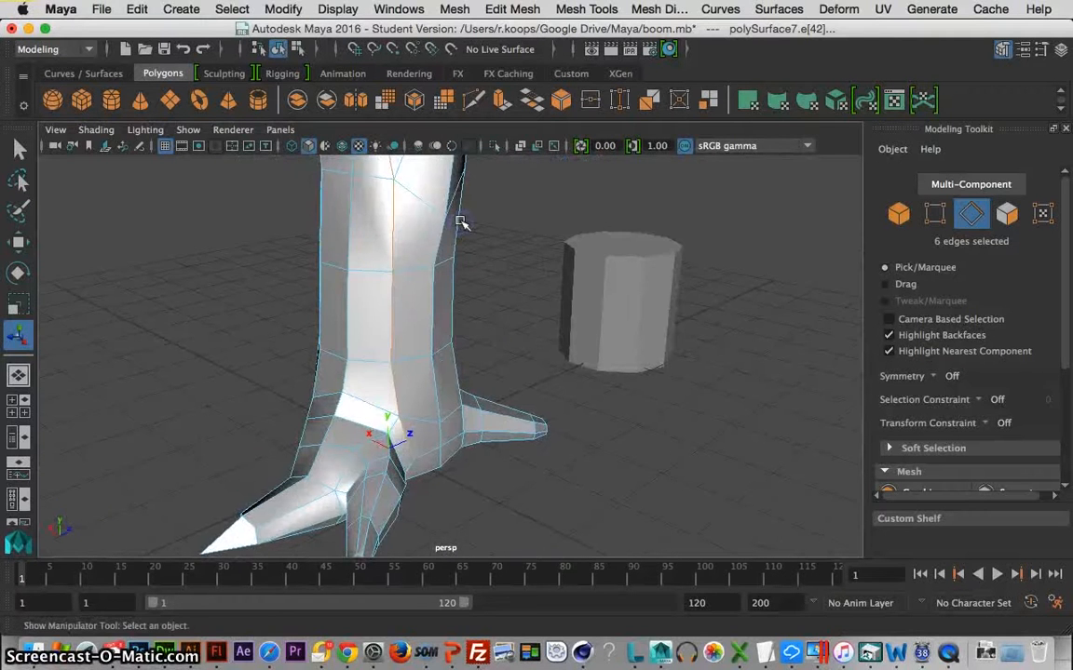
# Extend the seam edge selection up through the branch fork and along the upright branch.
pyautogui.keyDown('alt'); pyautogui.moveTo(460, 223); pyautogui.dragTo(491, 455, button='middle'); pyautogui.keyUp('alt')
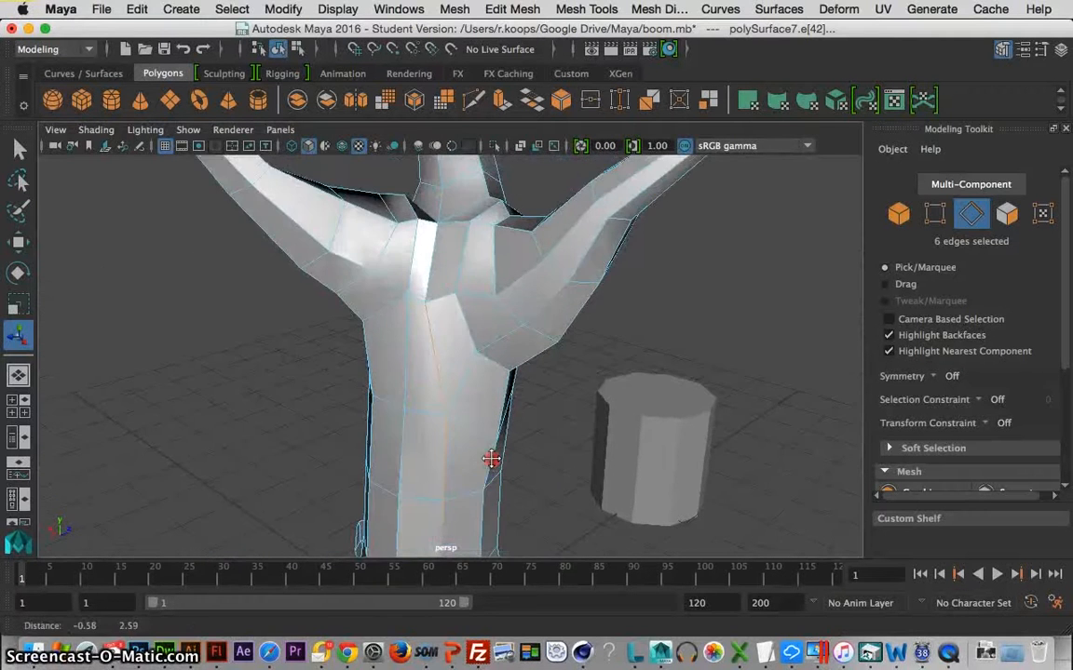
pyautogui.keyDown('shift'); pyautogui.click(431, 193); pyautogui.keyUp('shift')
pyautogui.keyDown('shift'); pyautogui.click(473, 237); pyautogui.keyUp('shift')
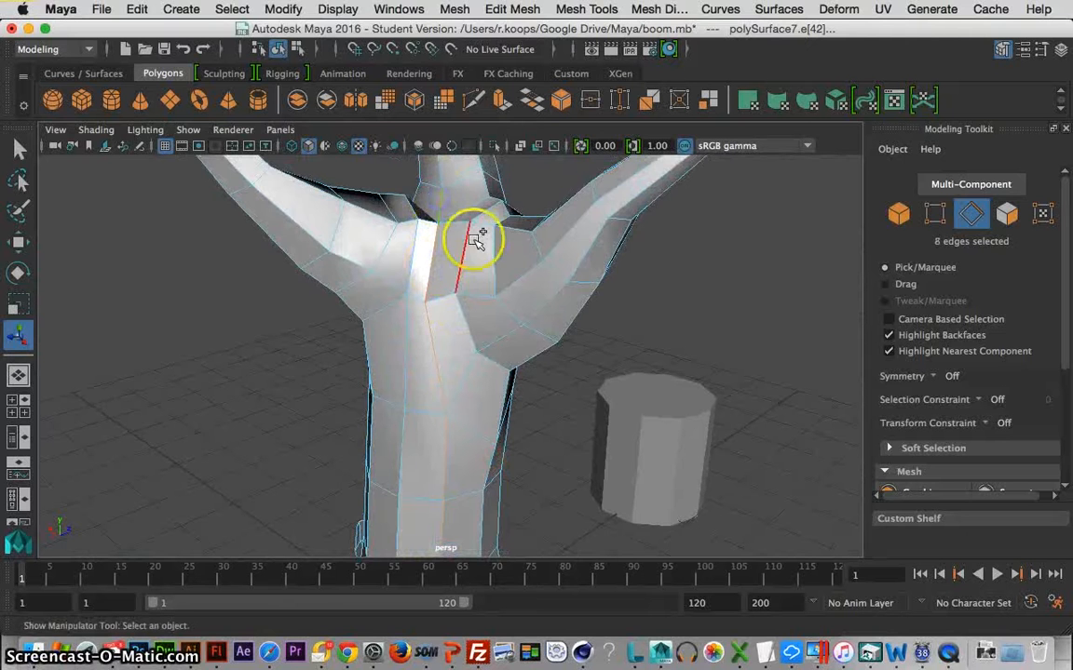
pyautogui.keyDown('alt'); pyautogui.moveTo(456, 213); pyautogui.dragTo(469, 330); pyautogui.keyUp('alt')
pyautogui.keyDown('shift'); pyautogui.click(466, 328); pyautogui.keyUp('shift')
pyautogui.keyDown('shift'); pyautogui.click(465, 283); pyautogui.keyUp('shift')
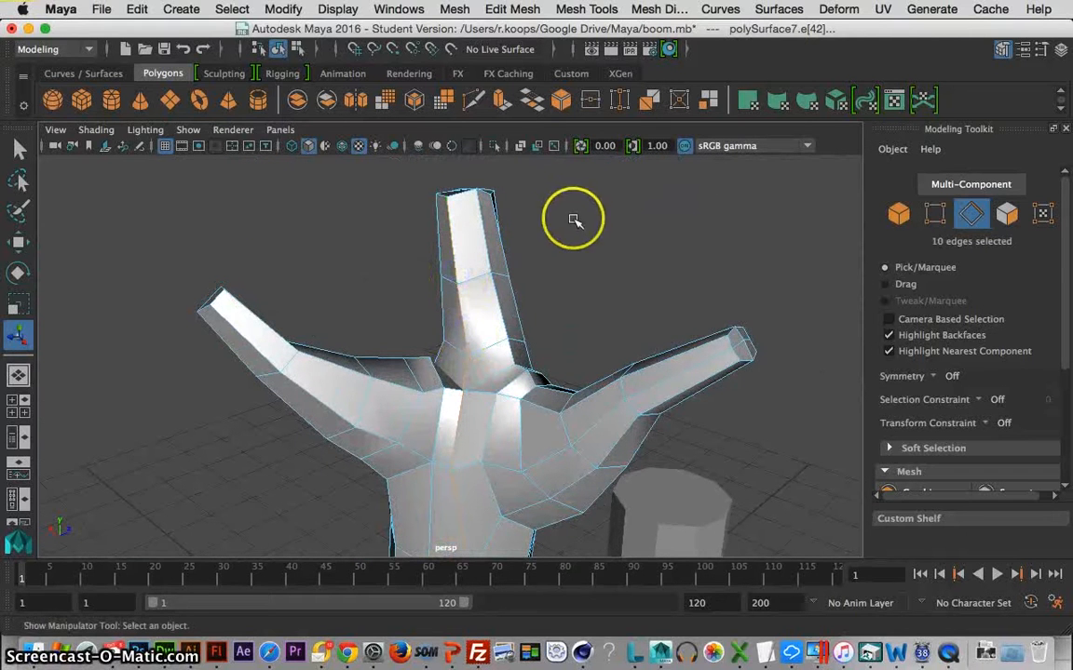
# Add the rim edges around the end cap of the upright branch to the seam selection.
pyautogui.keyDown('alt'); pyautogui.moveTo(572, 218); pyautogui.dragTo(561, 295); pyautogui.keyUp('alt')
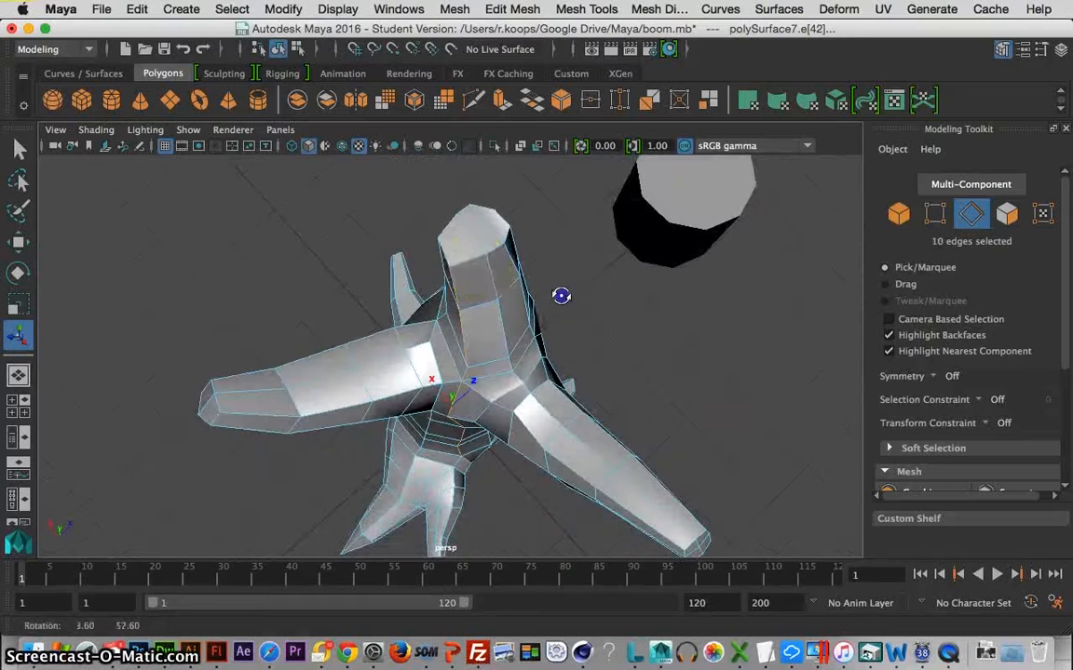
pyautogui.keyDown('shift'); pyautogui.click(481, 248); pyautogui.keyUp('shift')
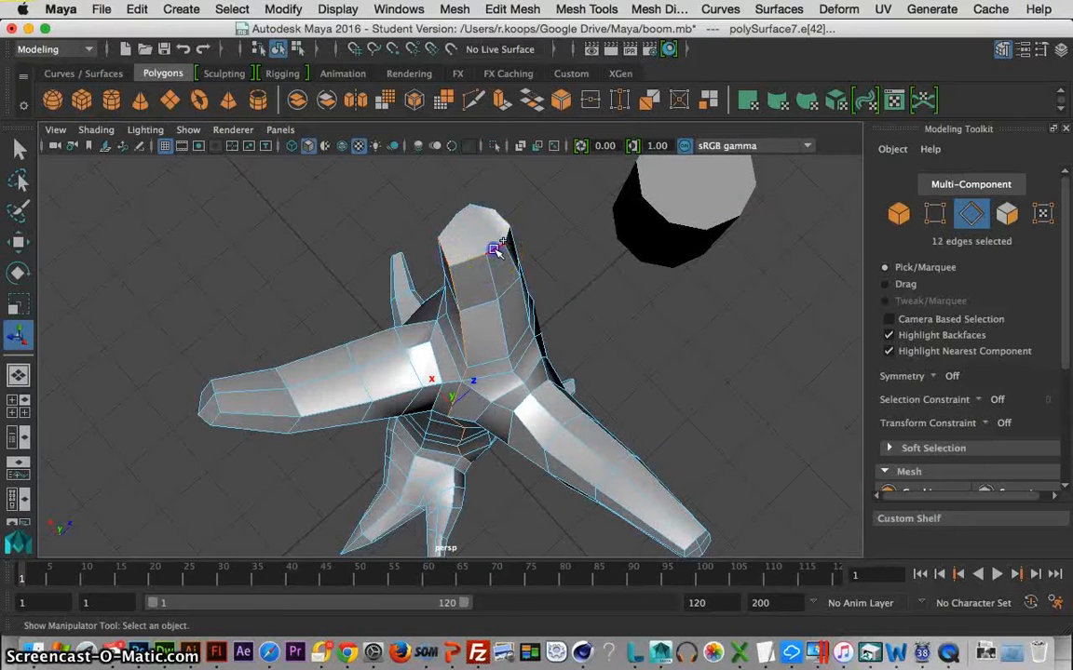
pyautogui.keyDown('alt'); pyautogui.moveTo(544, 222); pyautogui.dragTo(344, 191); pyautogui.keyUp('alt')
pyautogui.keyDown('shift'); pyautogui.click(559, 322); pyautogui.keyUp('shift')
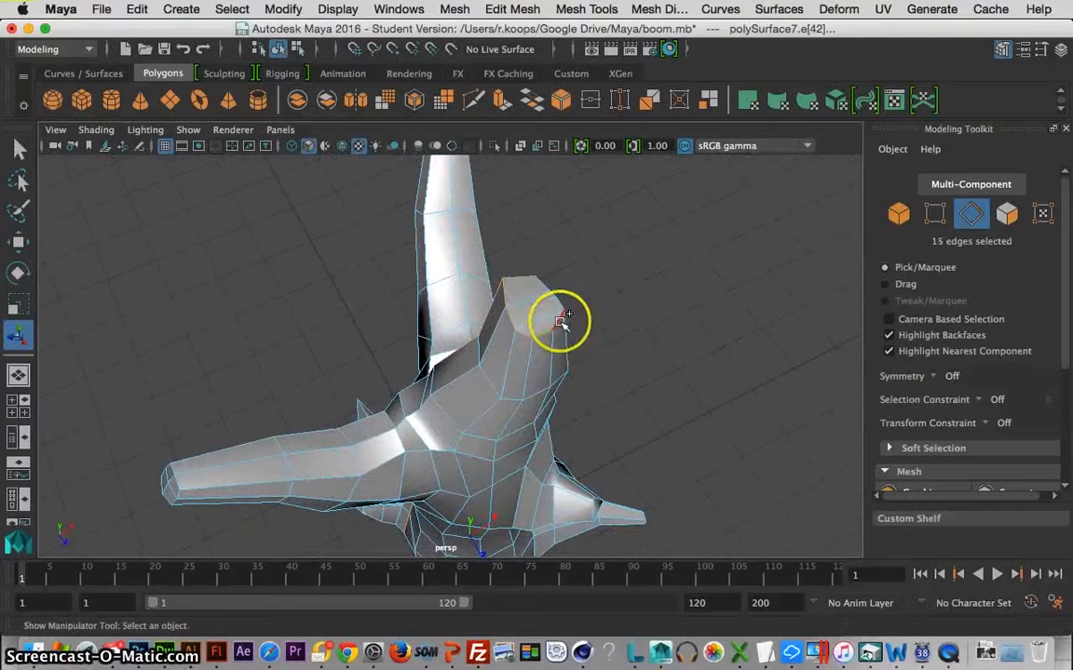
pyautogui.keyDown('shift'); pyautogui.click(563, 317); pyautogui.keyUp('shift')
pyautogui.keyDown('shift'); pyautogui.click(552, 296); pyautogui.keyUp('shift')
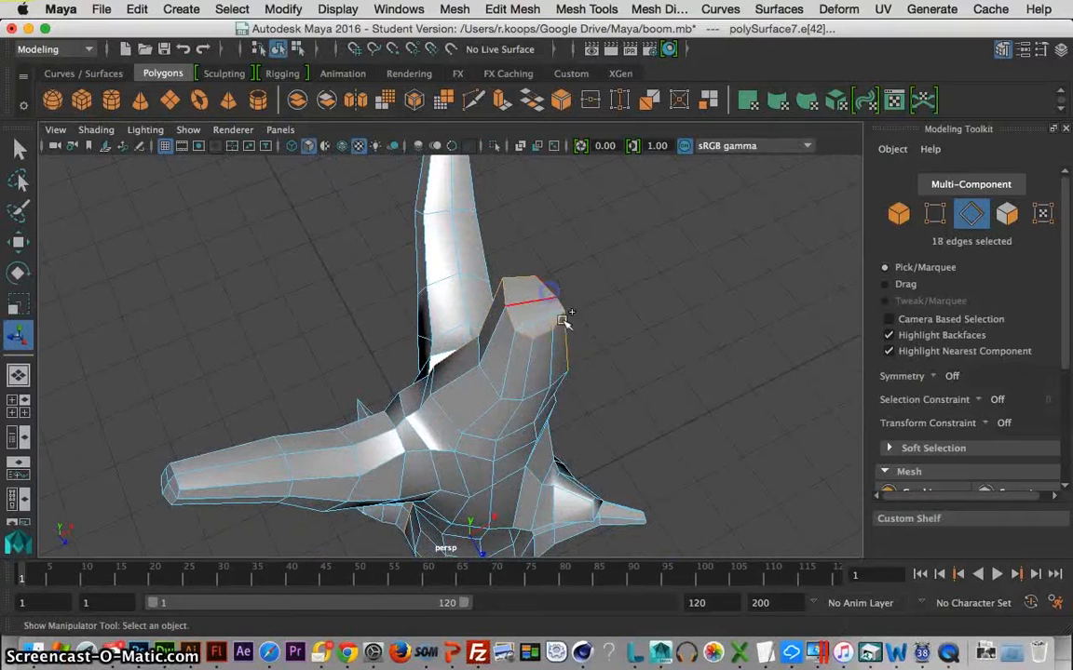
# Add the edges at the base of the side branch next to the fork to the seam selection.
pyautogui.keyDown('alt'); pyautogui.moveTo(664, 343); pyautogui.dragTo(475, 359); pyautogui.keyUp('alt')
pyautogui.keyDown('alt'); pyautogui.moveTo(534, 338); pyautogui.dragTo(181, 338); pyautogui.keyUp('alt')
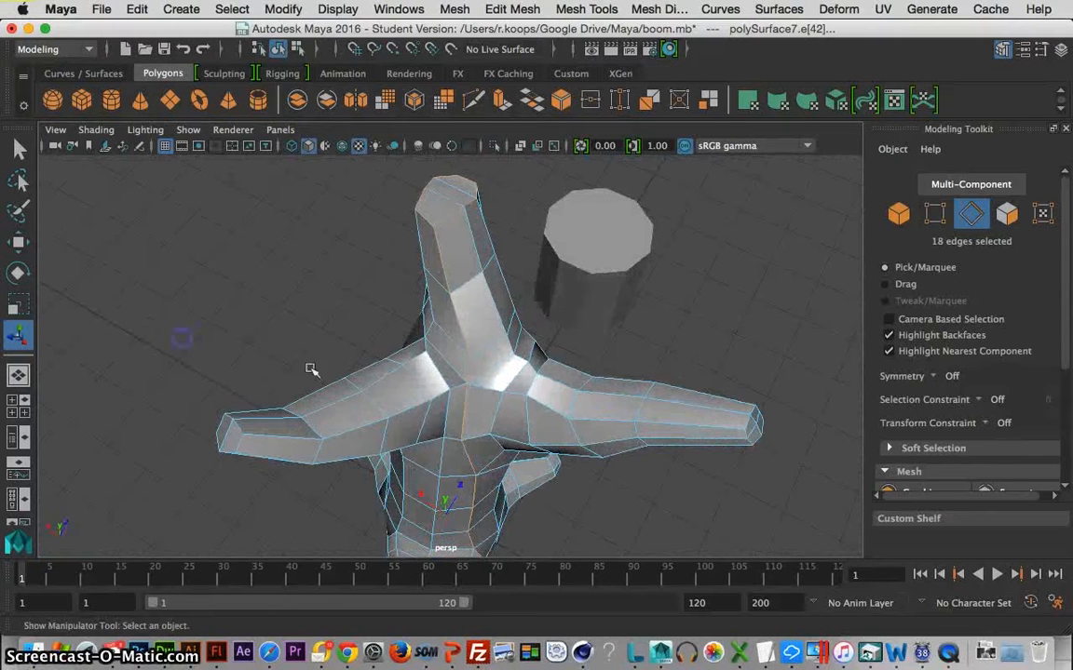
pyautogui.keyDown('shift'); pyautogui.click(451, 372); pyautogui.keyUp('shift')
pyautogui.moveTo(388, 407)
pyautogui.keyDown('alt'); pyautogui.mouseDown()
pyautogui.moveTo(412, 352)
pyautogui.moveTo(448, 314)
pyautogui.moveTo(380, 375)
pyautogui.moveTo(378, 407)
pyautogui.mouseUp(); pyautogui.keyUp('alt')
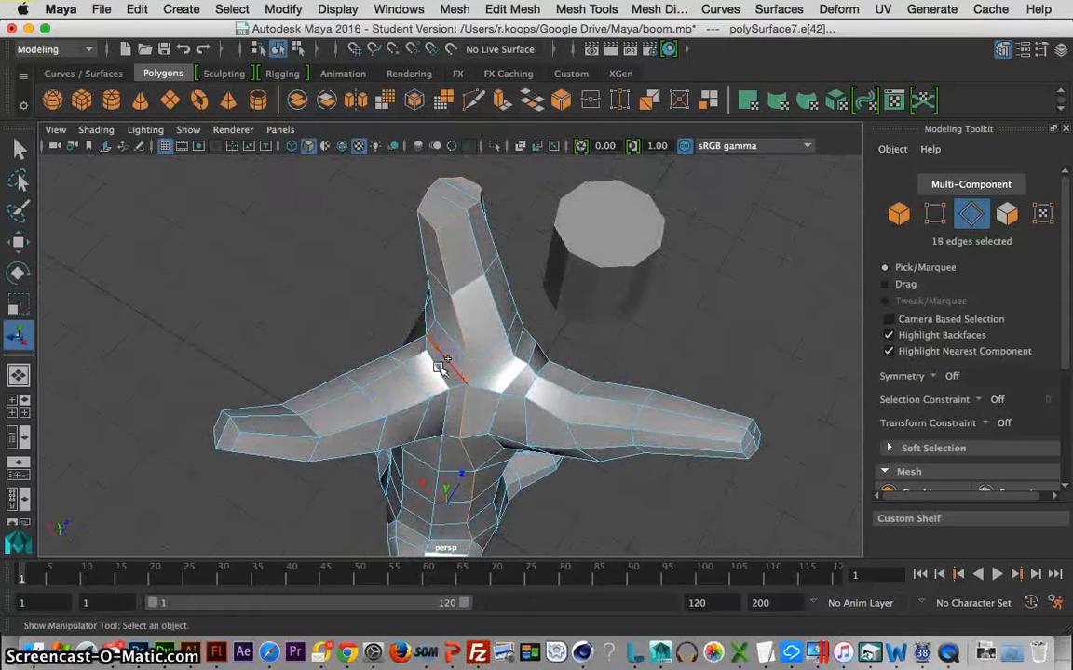
pyautogui.keyDown('shift'); pyautogui.click(446, 398); pyautogui.keyUp('shift')
pyautogui.keyDown('alt'); pyautogui.moveTo(446, 397); pyautogui.dragTo(446, 437); pyautogui.keyUp('alt')
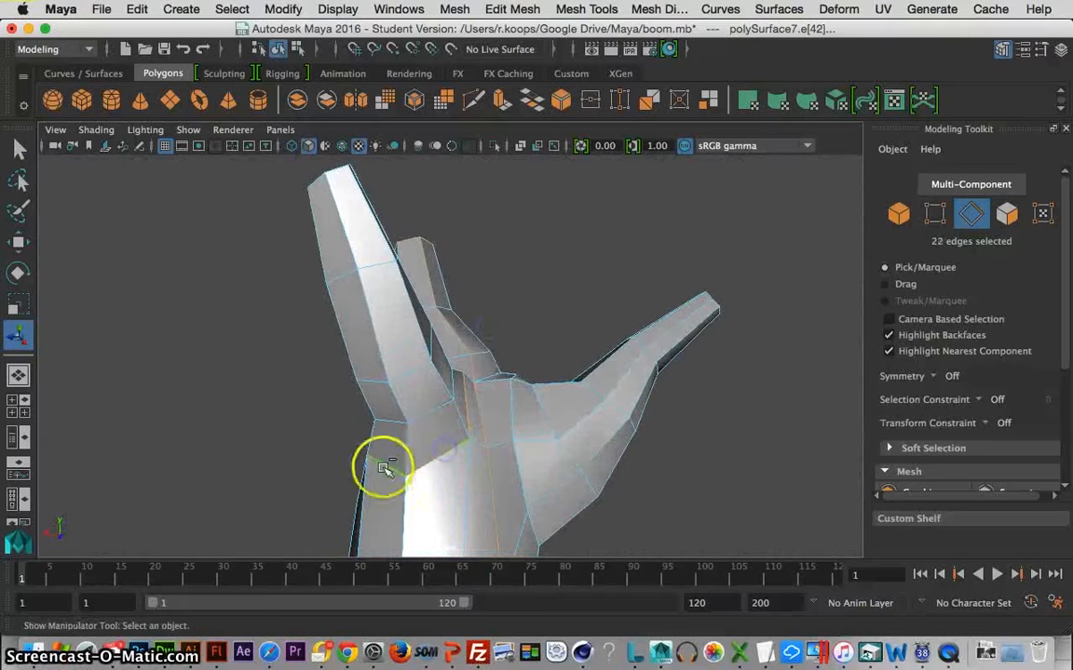
# Continue the seam edge selection around the branch bases on the far side of the tree.
pyautogui.keyDown('alt'); pyautogui.moveTo(333, 434); pyautogui.dragTo(553, 424); pyautogui.keyUp('alt')
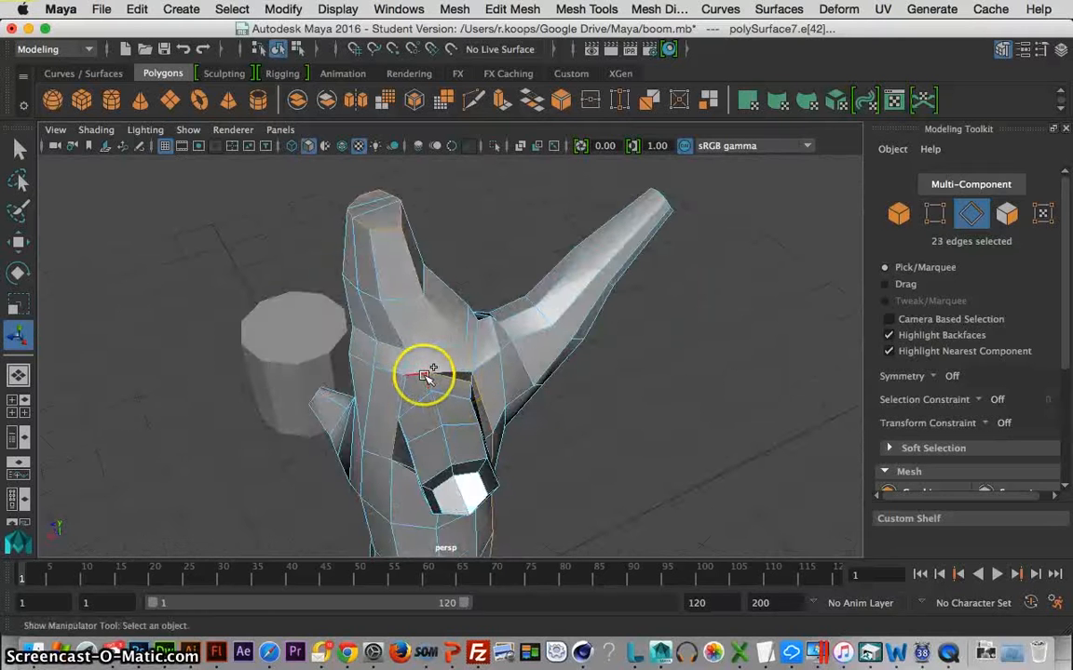
pyautogui.keyDown('alt'); pyautogui.moveTo(524, 379); pyautogui.dragTo(503, 388); pyautogui.keyUp('alt')
pyautogui.keyDown('shift'); pyautogui.doubleClick(570, 388); pyautogui.keyUp('shift')
pyautogui.keyDown('alt'); pyautogui.moveTo(570, 388); pyautogui.dragTo(497, 341); pyautogui.keyUp('alt')
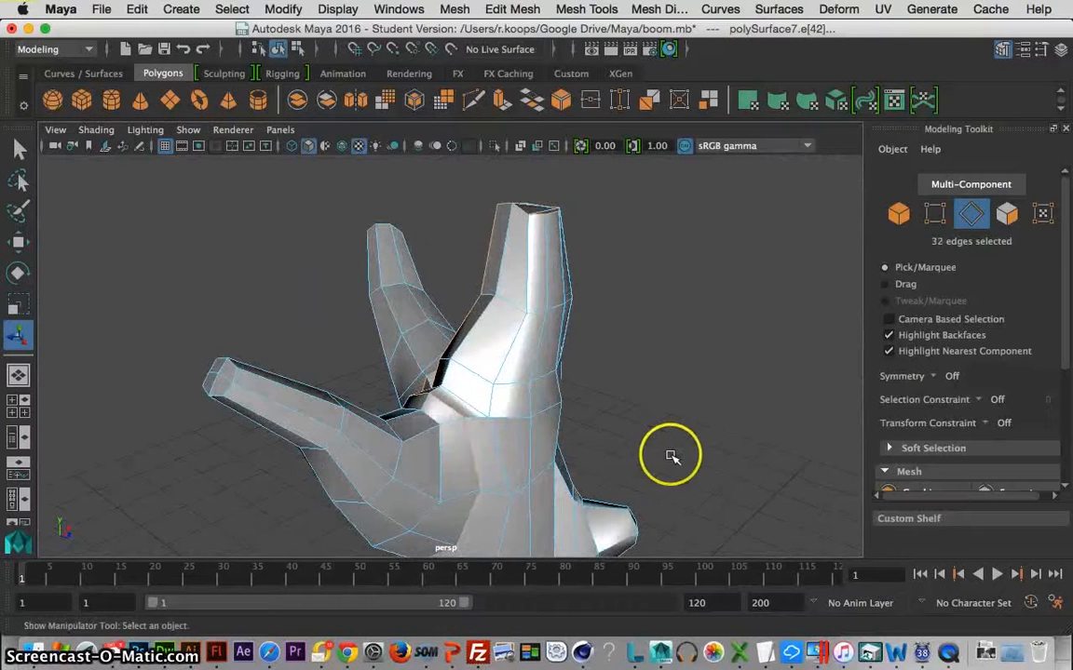
# Add the edges outlining the short nose-like stub on the trunk to the seam selection.
pyautogui.keyDown('alt'); pyautogui.moveTo(671, 456); pyautogui.dragTo(520, 269); pyautogui.keyUp('alt')
pyautogui.scroll(-3, 522, 270)
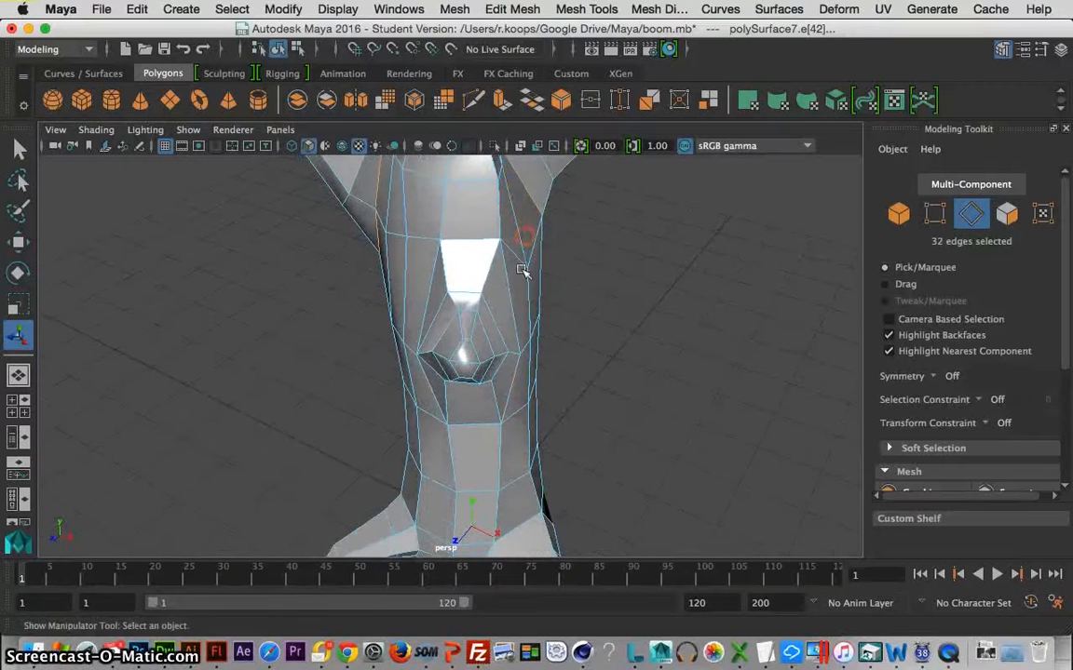
pyautogui.keyDown('shift'); pyautogui.click(462, 247); pyautogui.keyUp('shift')
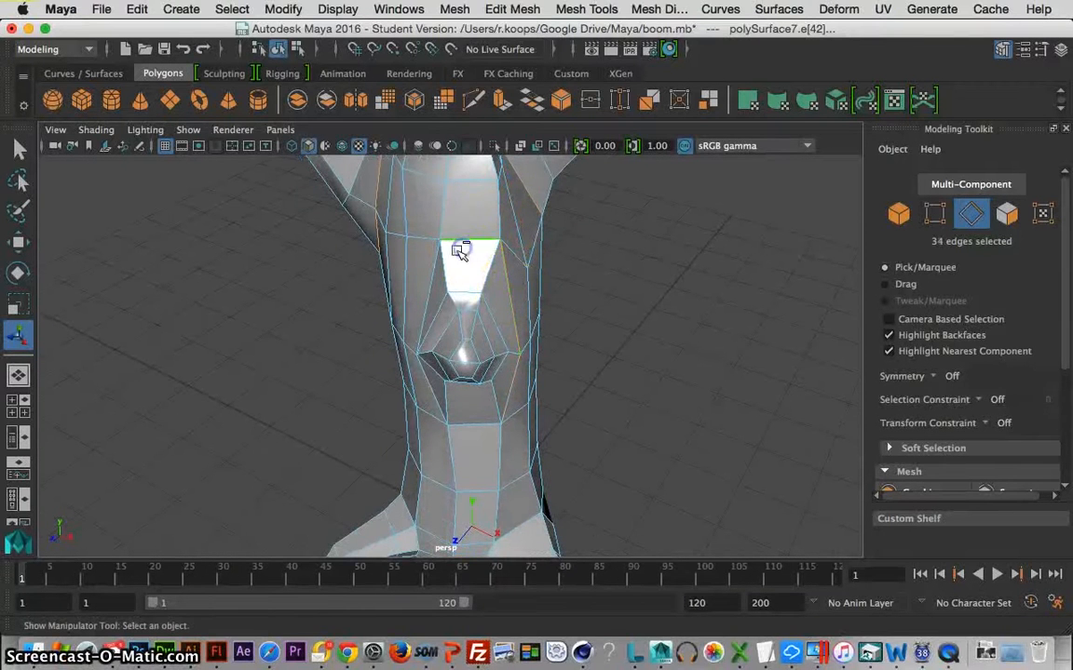
pyautogui.keyDown('shift'); pyautogui.click(426, 277); pyautogui.keyUp('shift')
pyautogui.keyDown('shift'); pyautogui.click(472, 385); pyautogui.keyUp('shift')
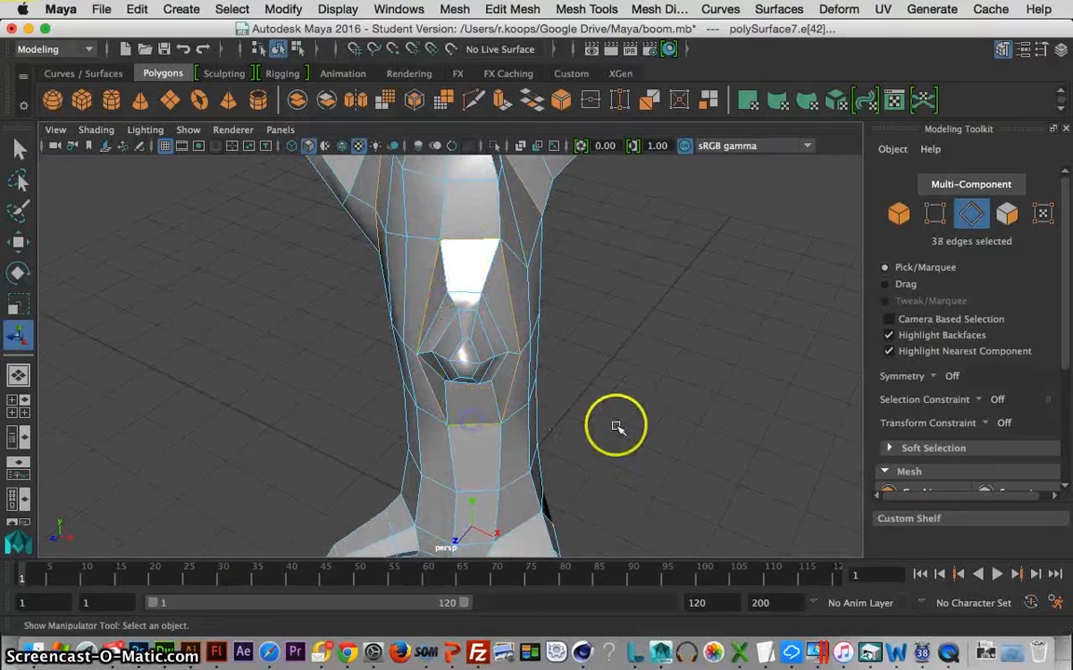
# Add the edges around the base of the first root, where it meets the trunk, to the seam selection.
pyautogui.keyDown('alt'); pyautogui.moveTo(616, 427); pyautogui.dragTo(712, 429); pyautogui.keyUp('alt')
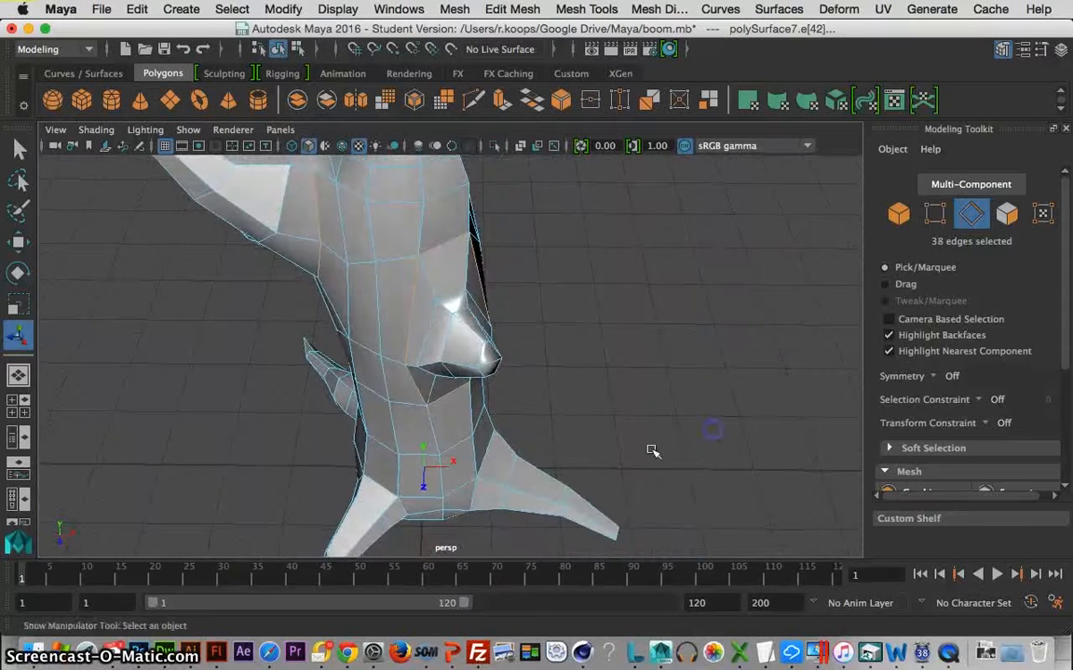
pyautogui.keyDown('alt'); pyautogui.moveTo(517, 498); pyautogui.dragTo(749, 435, button='right'); pyautogui.keyUp('alt')
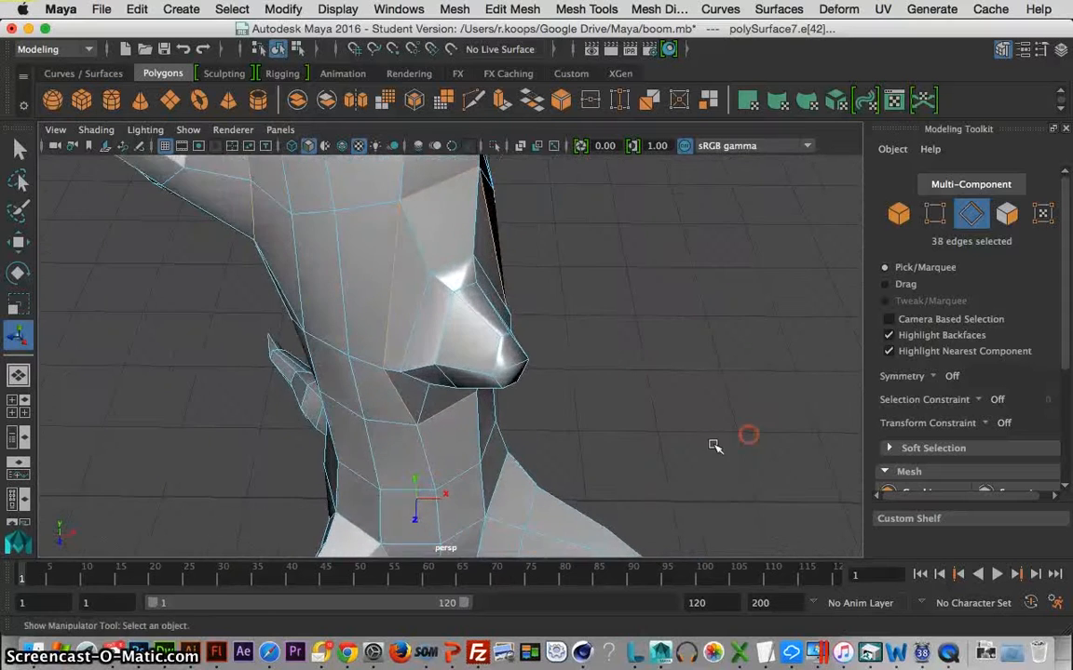
pyautogui.keyDown('alt'); pyautogui.moveTo(714, 446); pyautogui.dragTo(522, 431); pyautogui.keyUp('alt')
pyautogui.keyDown('alt'); pyautogui.moveTo(521, 431); pyautogui.dragTo(477, 318, button='middle'); pyautogui.keyUp('alt')
pyautogui.keyDown('alt'); pyautogui.moveTo(614, 413); pyautogui.dragTo(560, 376); pyautogui.keyUp('alt')
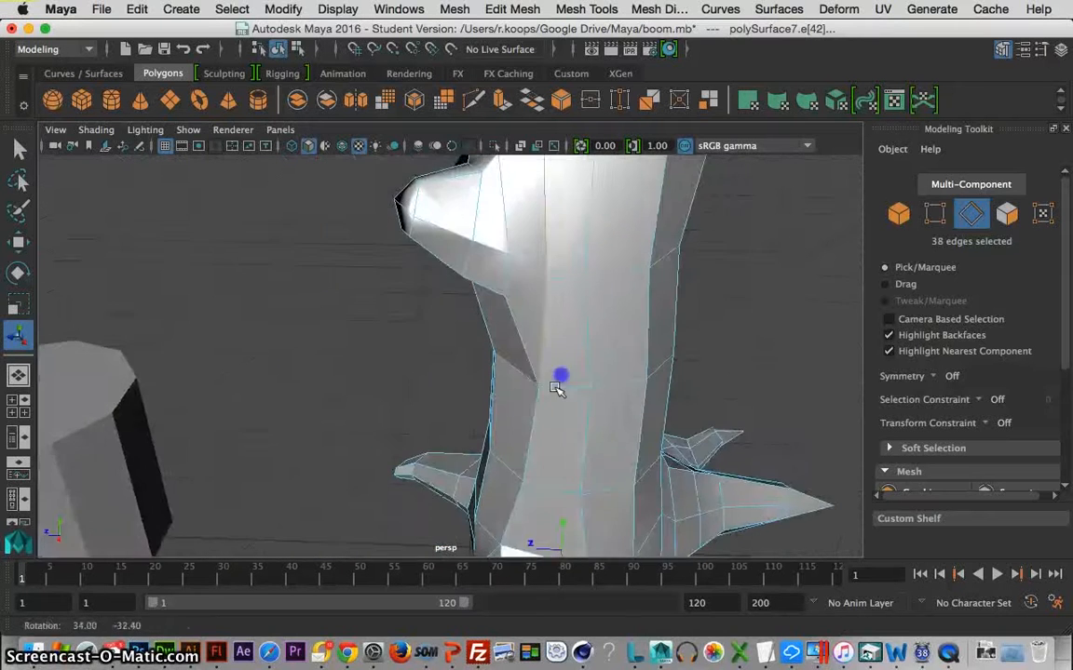
pyautogui.keyDown('alt'); pyautogui.moveTo(594, 445); pyautogui.dragTo(425, 199, button='middle'); pyautogui.keyUp('alt')
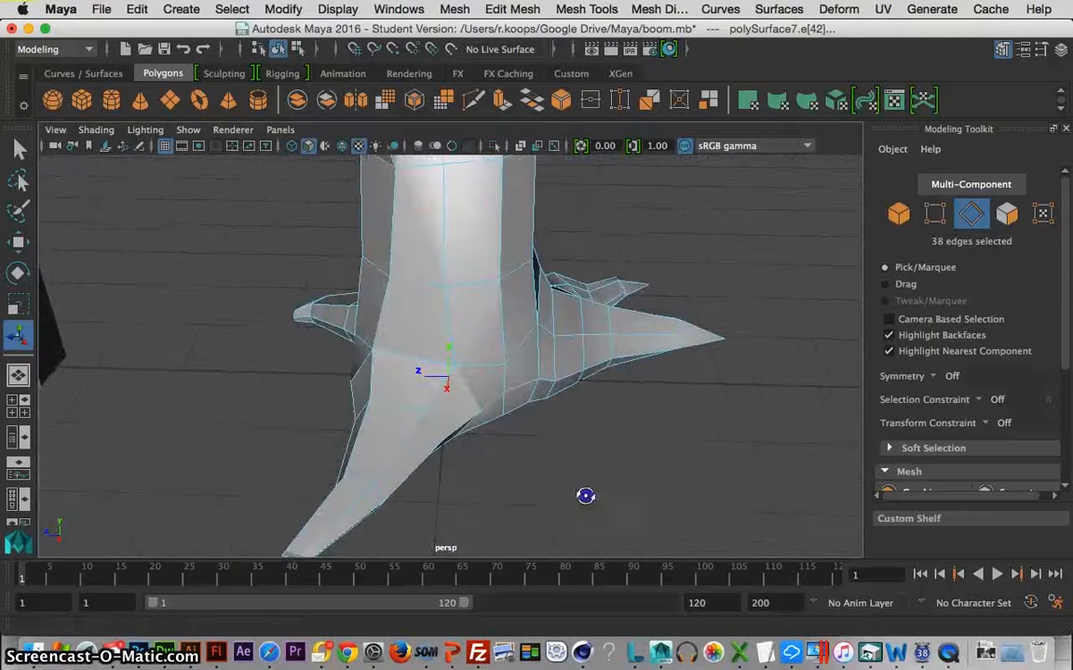
pyautogui.keyDown('alt'); pyautogui.moveTo(585, 496); pyautogui.dragTo(546, 467); pyautogui.keyUp('alt')
pyautogui.keyDown('shift'); pyautogui.click(539, 522); pyautogui.keyUp('shift')
pyautogui.keyDown('shift'); pyautogui.click(508, 471); pyautogui.keyUp('shift')
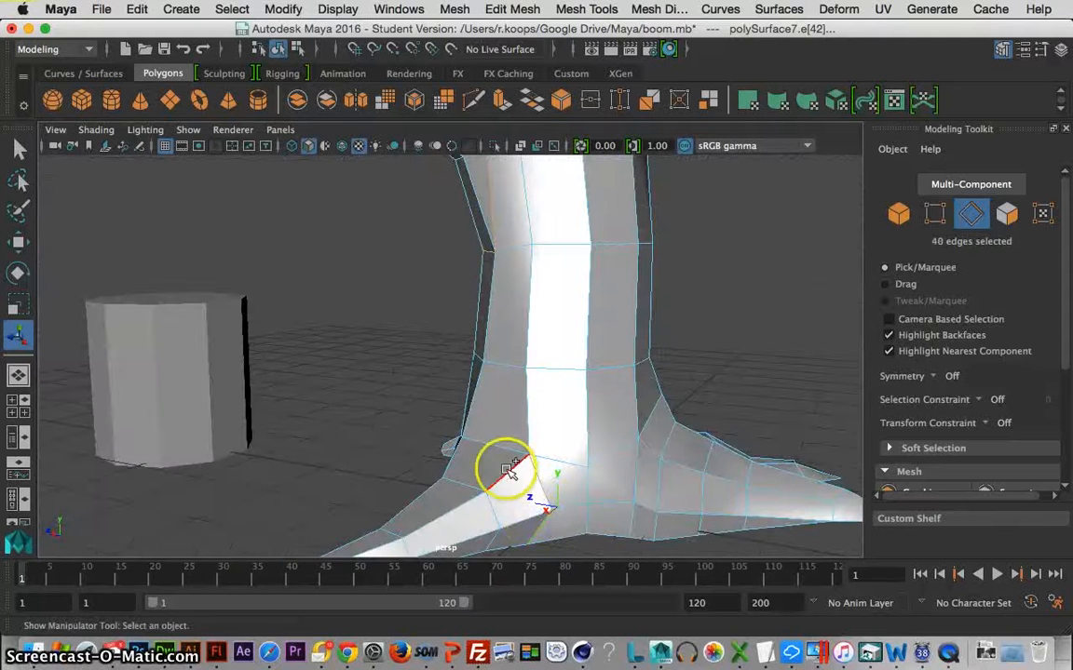
pyautogui.keyDown('shift'); pyautogui.click(507, 449); pyautogui.keyUp('shift')
pyautogui.keyDown('alt'); pyautogui.moveTo(398, 446); pyautogui.dragTo(544, 459); pyautogui.keyUp('alt')
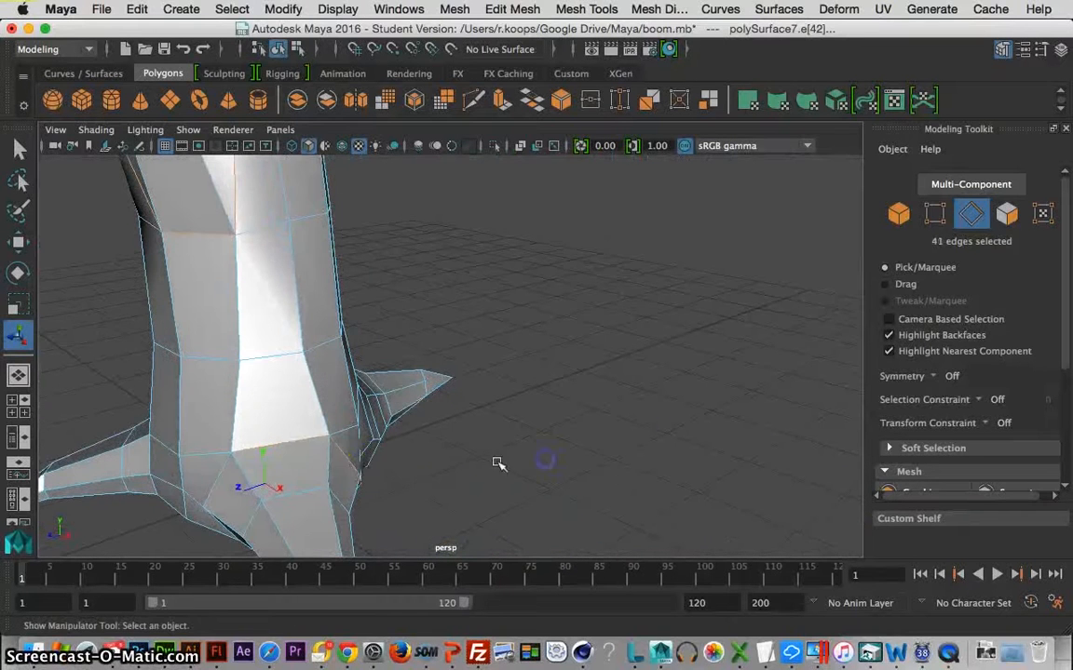
pyautogui.keyDown('shift'); pyautogui.click(328, 473); pyautogui.keyUp('shift')
pyautogui.keyDown('alt'); pyautogui.moveTo(323, 477); pyautogui.dragTo(444, 503); pyautogui.keyUp('alt')
pyautogui.keyDown('shift'); pyautogui.click(354, 486); pyautogui.keyUp('shift')
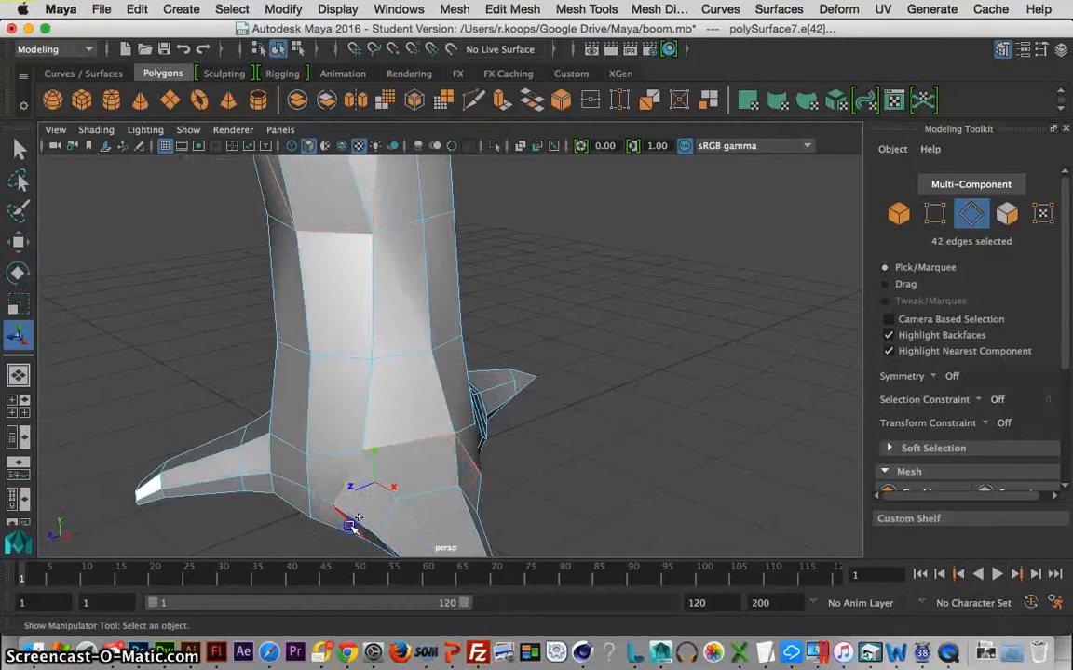
# Add the edges around the base of the neighbouring root, on both its front and rear sides, to the seam selection.
pyautogui.keyDown('alt'); pyautogui.moveTo(201, 397); pyautogui.dragTo(304, 425); pyautogui.keyUp('alt')
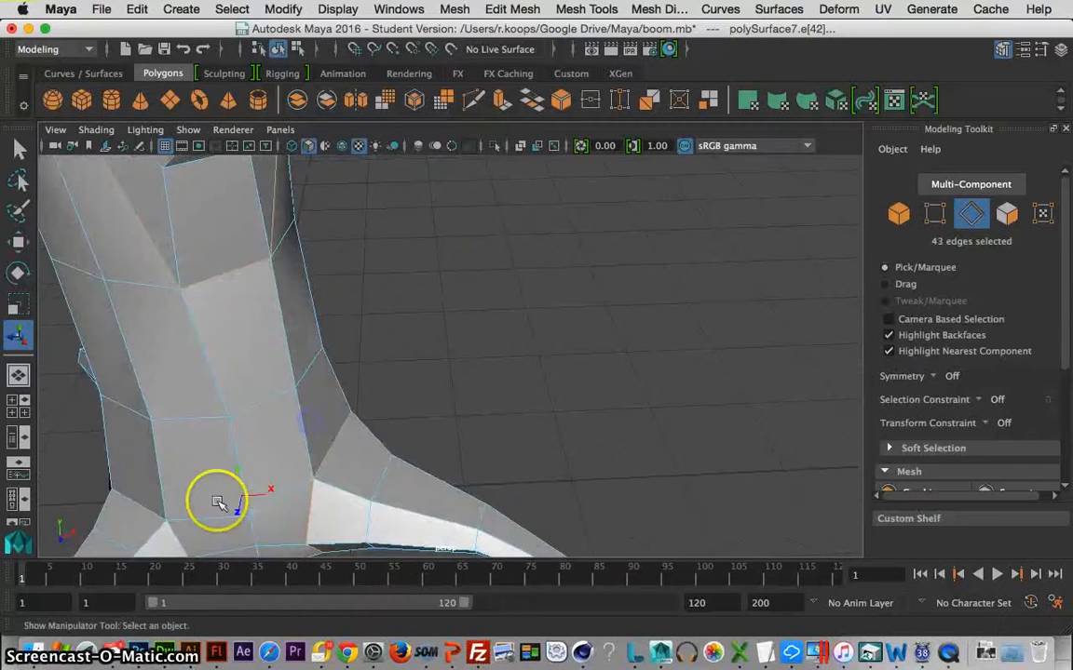
pyautogui.keyDown('shift'); pyautogui.click(149, 512); pyautogui.keyUp('shift')
pyautogui.keyDown('shift'); pyautogui.click(183, 536); pyautogui.keyUp('shift')
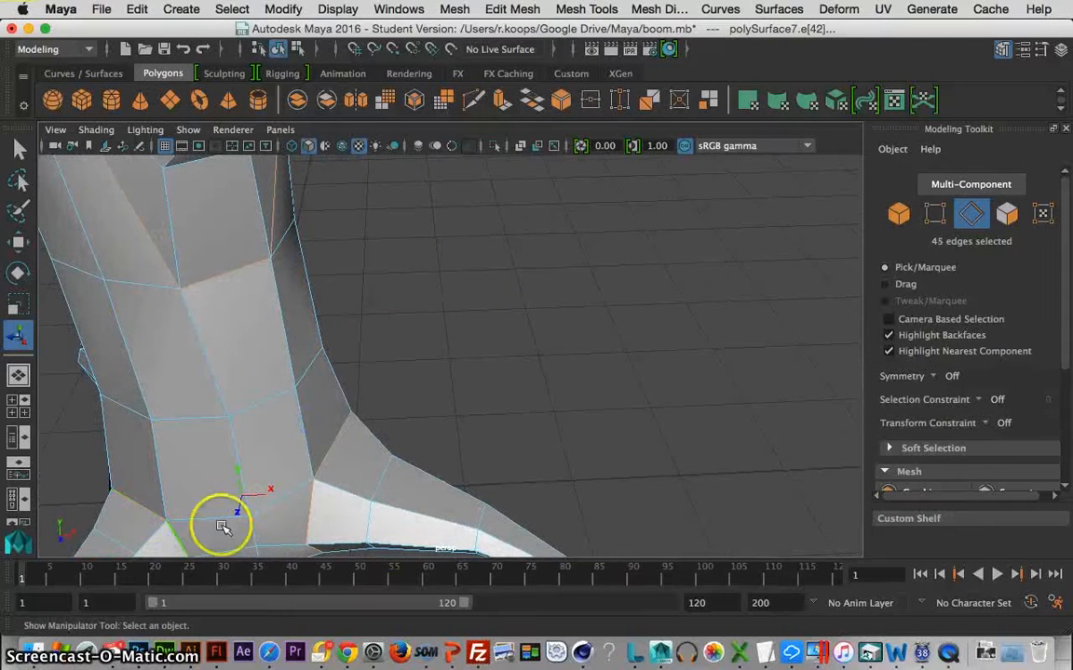
pyautogui.keyDown('alt'); pyautogui.moveTo(223, 527); pyautogui.dragTo(308, 502); pyautogui.keyUp('alt')
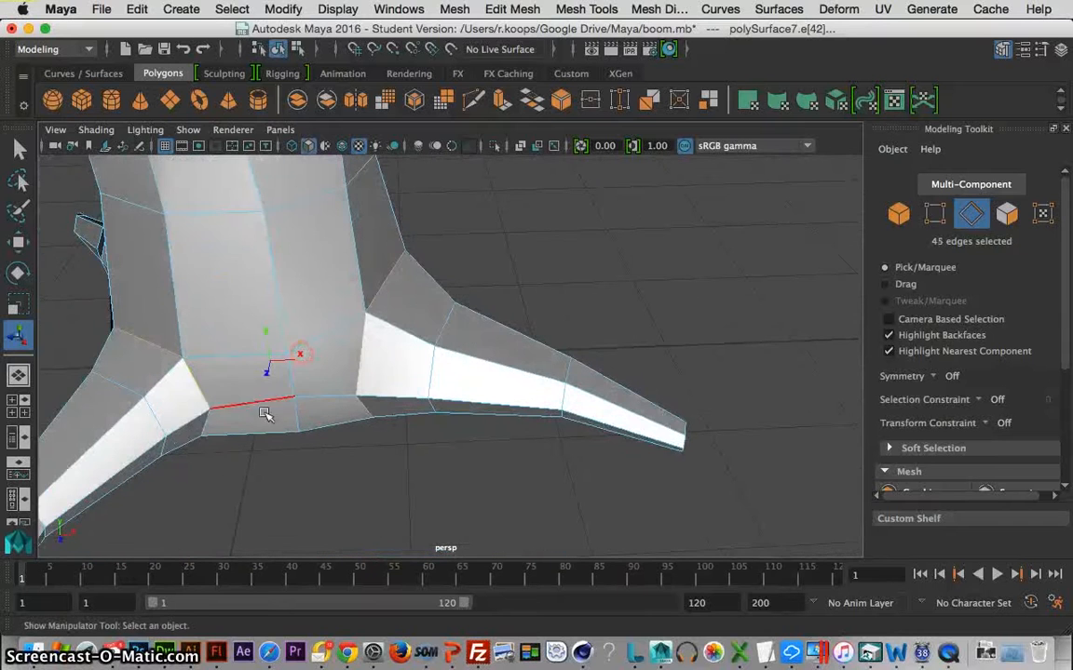
pyautogui.keyDown('shift'); pyautogui.click(207, 424); pyautogui.keyUp('shift')
pyautogui.keyDown('alt'); pyautogui.moveTo(92, 394); pyautogui.dragTo(372, 438); pyautogui.keyUp('alt')
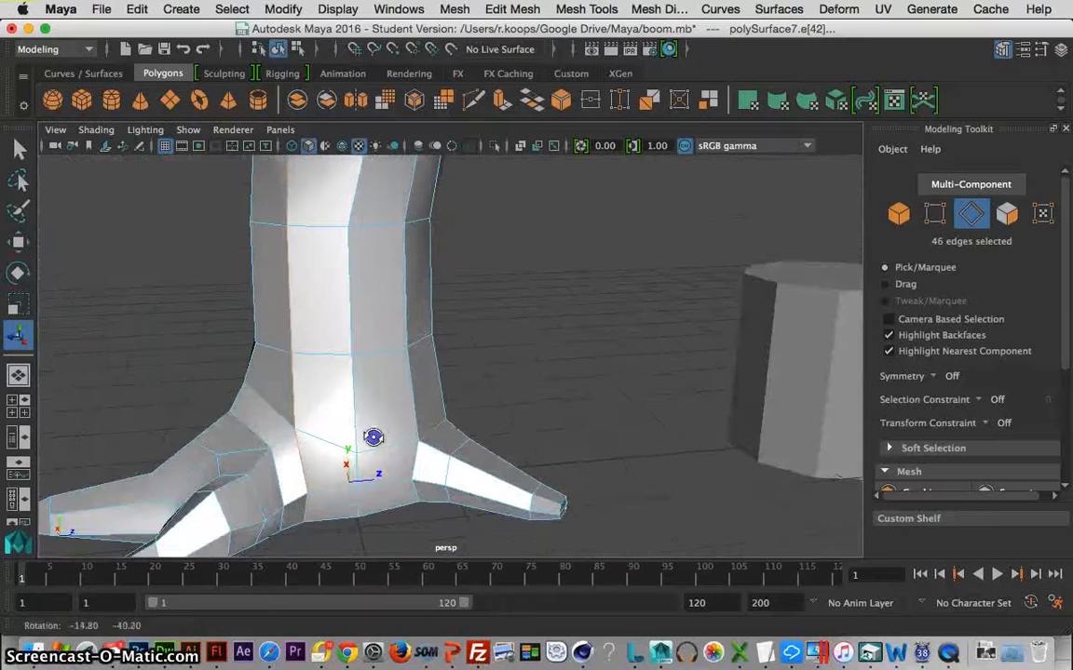
pyautogui.keyDown('shift'); pyautogui.click(421, 498); pyautogui.keyUp('shift')
# Add the edges around the base of the wide forked root at the back of the trunk to the seam selection.
pyautogui.keyDown('alt'); pyautogui.moveTo(582, 412); pyautogui.dragTo(668, 408); pyautogui.keyUp('alt')
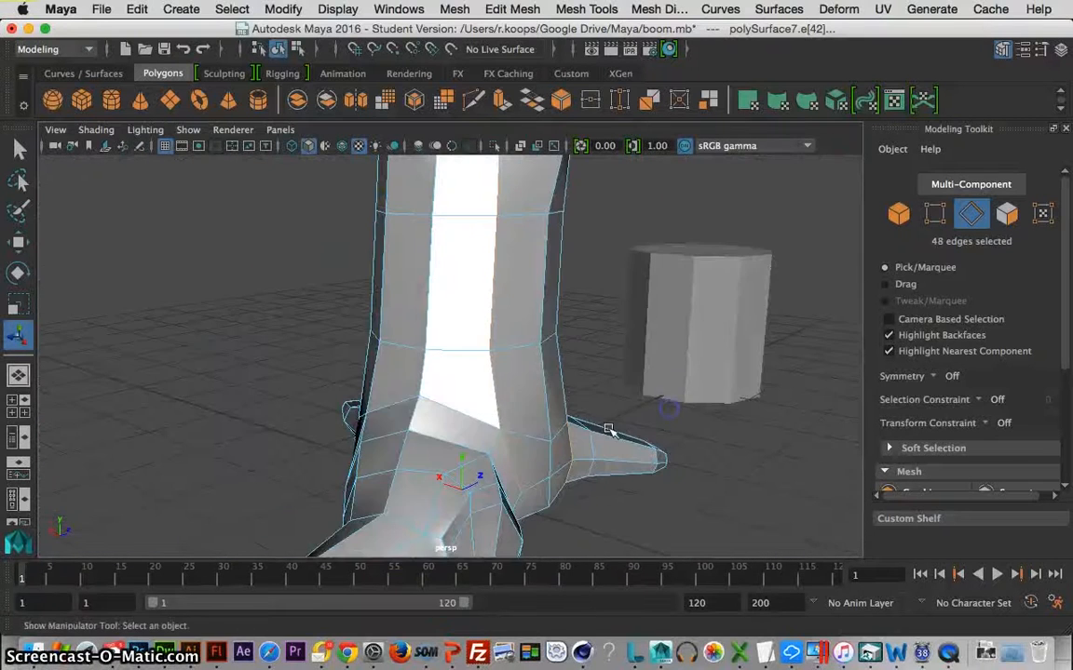
pyautogui.keyDown('shift'); pyautogui.click(410, 398); pyautogui.keyUp('shift')
pyautogui.moveTo(409, 397)
pyautogui.keyDown('alt'); pyautogui.mouseDown()
pyautogui.moveTo(335, 410)
pyautogui.moveTo(425, 407)
pyautogui.mouseUp(); pyautogui.keyUp('alt')
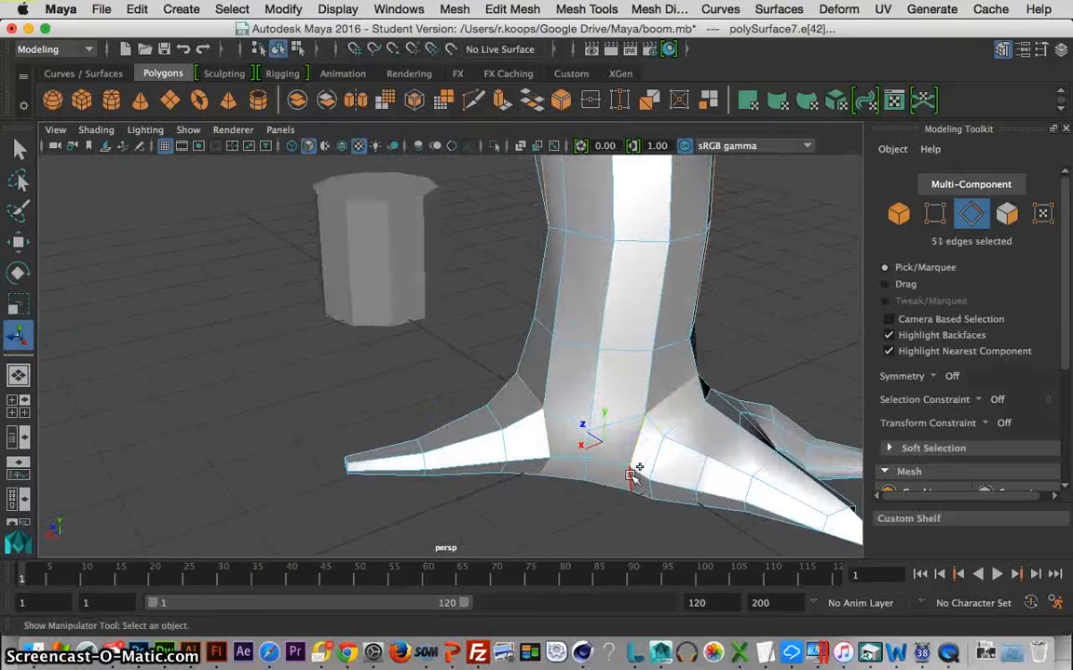
pyautogui.keyDown('shift'); pyautogui.click(714, 397); pyautogui.keyUp('shift')
pyautogui.keyDown('alt'); pyautogui.moveTo(714, 397); pyautogui.dragTo(343, 361); pyautogui.keyUp('alt')
# Check the whole tree and cut its UVs along the selected seam edges.
pyautogui.scroll(3, 337, 357)
pyautogui.scroll(-2, 339, 357)
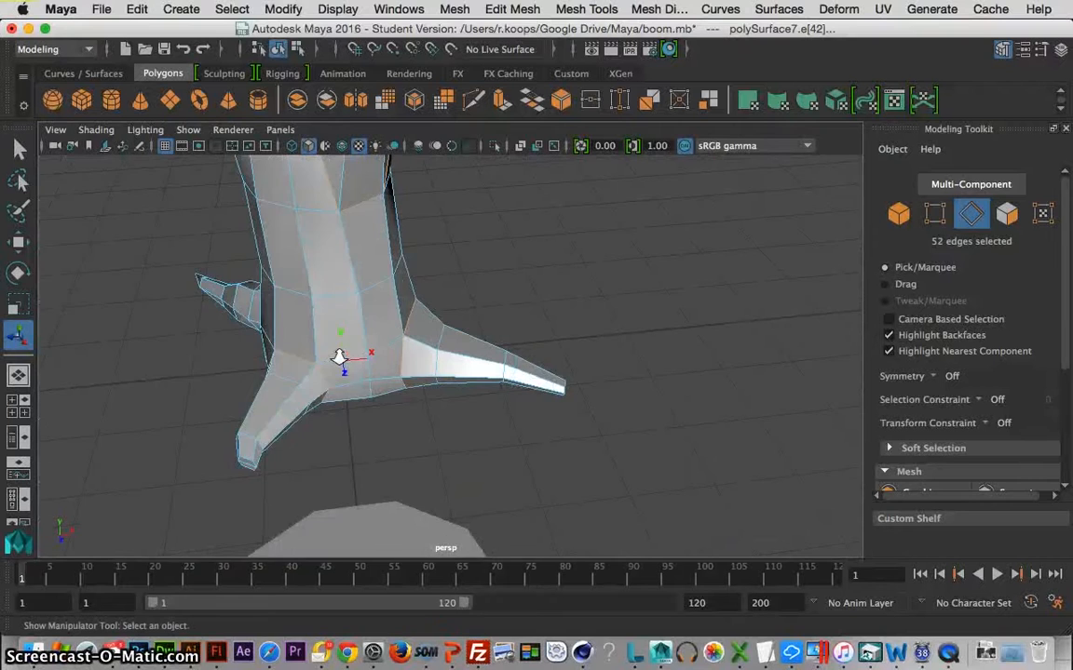
pyautogui.scroll(-3, 341, 359)
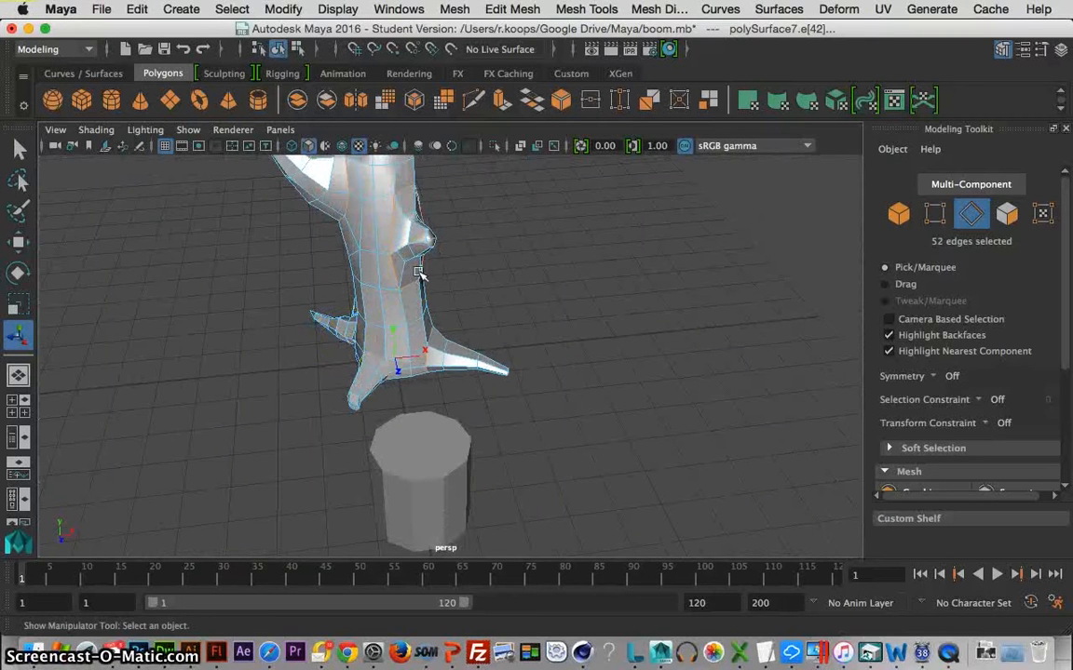
pyautogui.press('f')
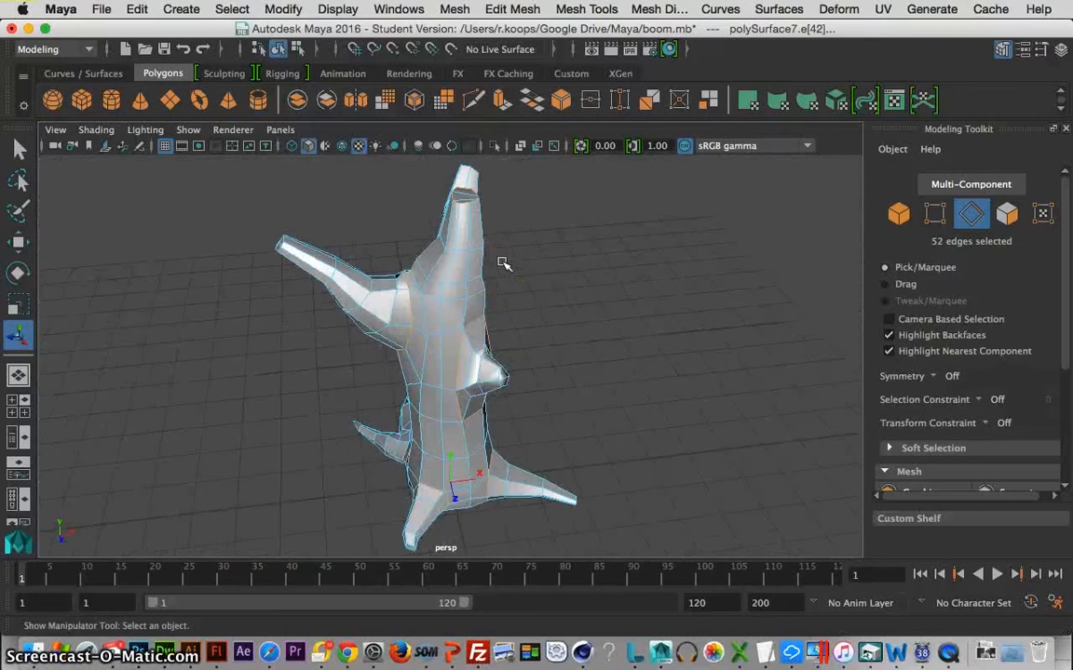
pyautogui.keyDown('alt'); pyautogui.moveTo(537, 259); pyautogui.dragTo(440, 311); pyautogui.keyUp('alt')
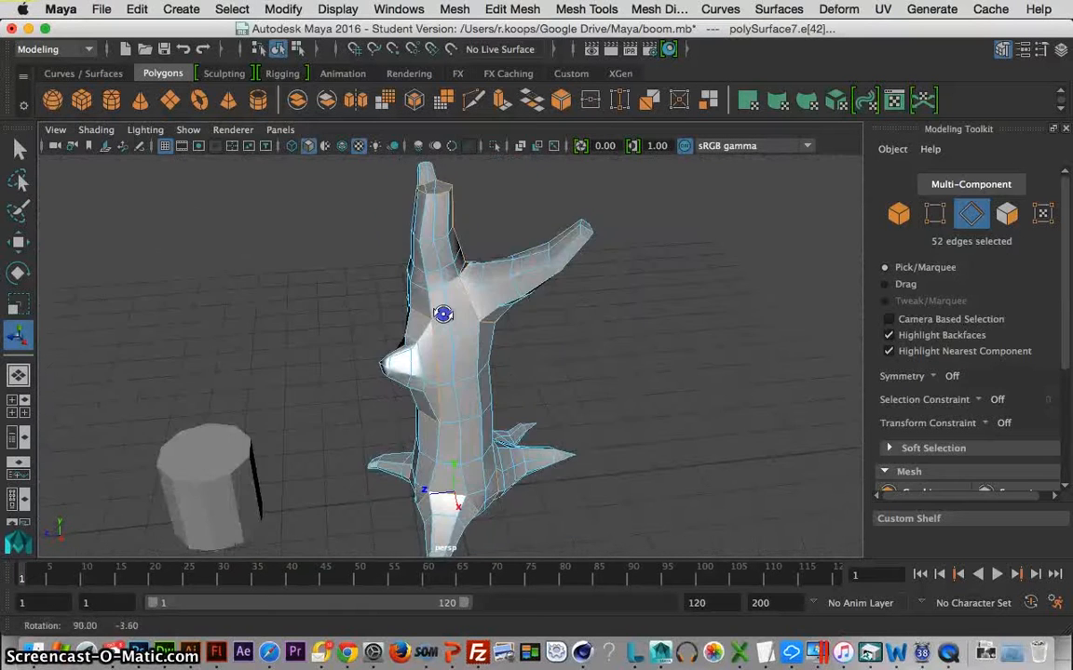
pyautogui.click(897, 99)
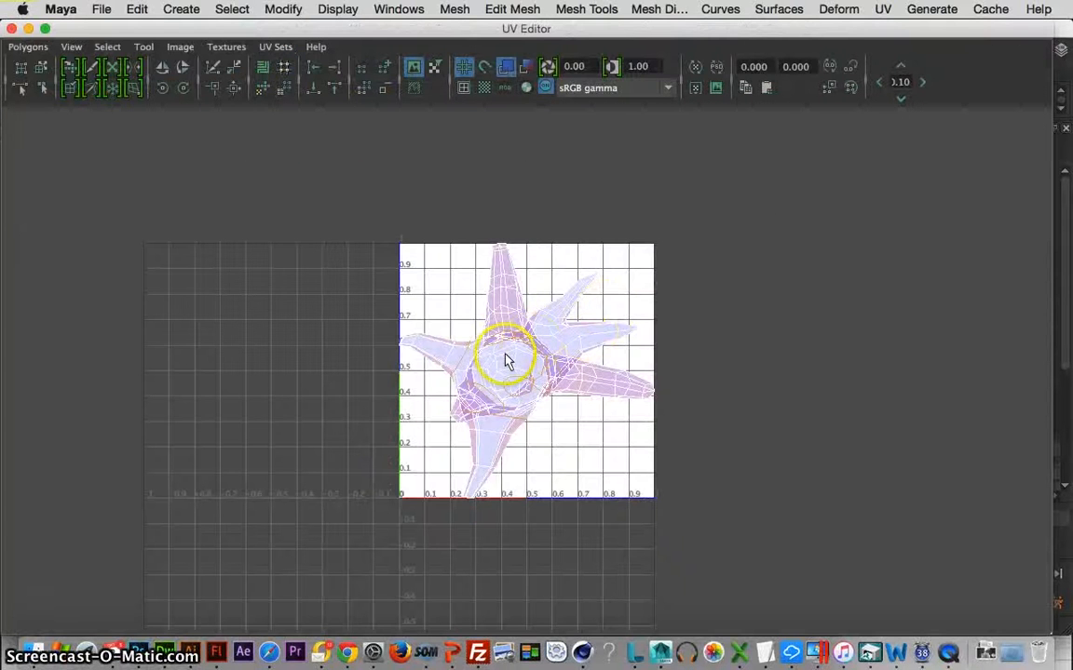
pyautogui.keyDown('shift'); pyautogui.moveTo(504, 356); pyautogui.dragTo(431, 360, button='right'); pyautogui.keyUp('shift')
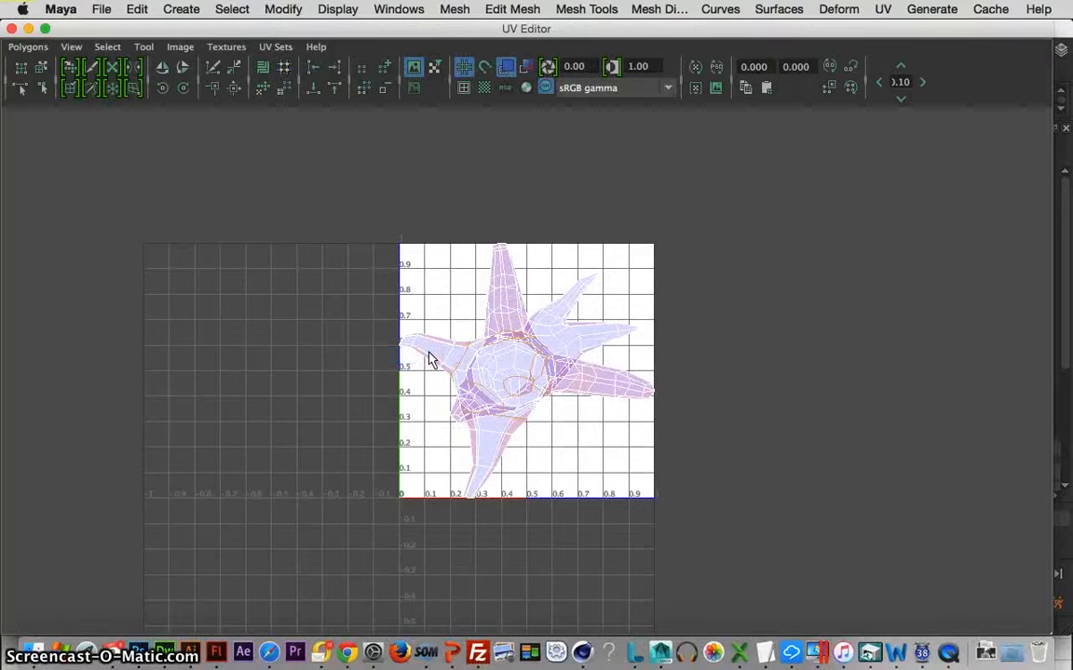
# Turn on the thick texture border display and inspect the cut seams around the tree model.
pyautogui.click(465, 90)
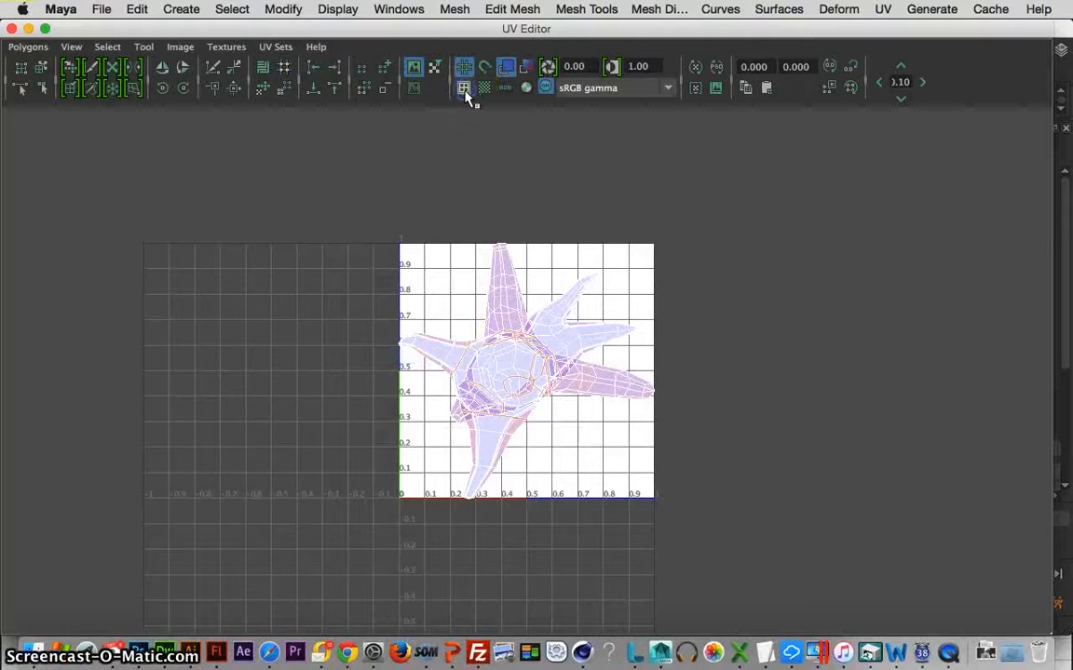
pyautogui.click(12, 29)
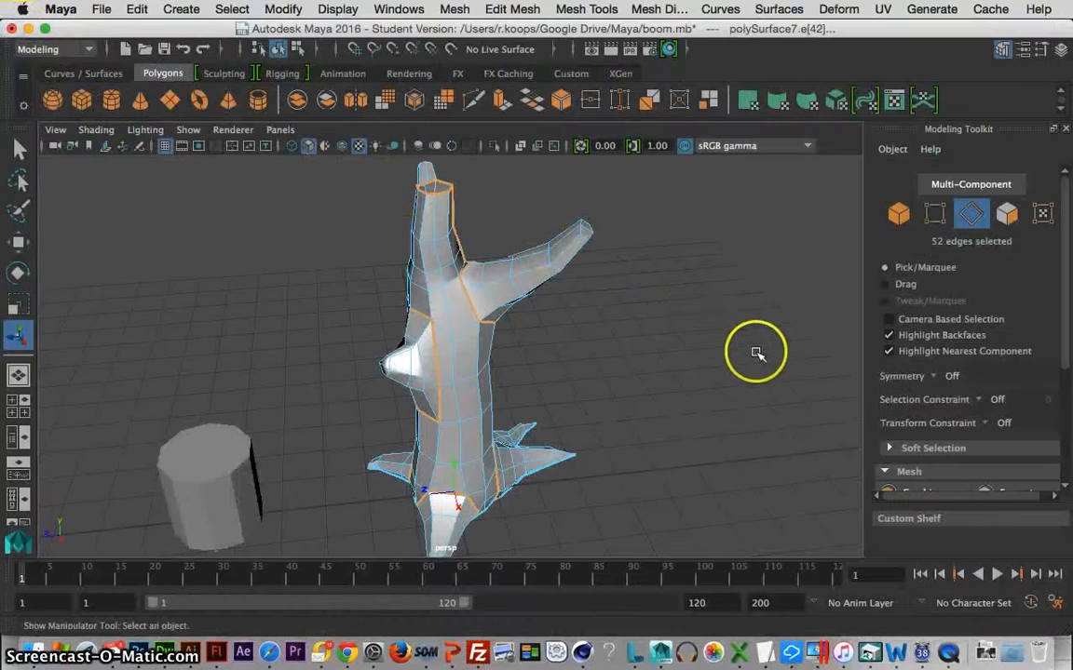
pyautogui.keyDown('alt'); pyautogui.moveTo(752, 355); pyautogui.dragTo(652, 322); pyautogui.keyUp('alt')
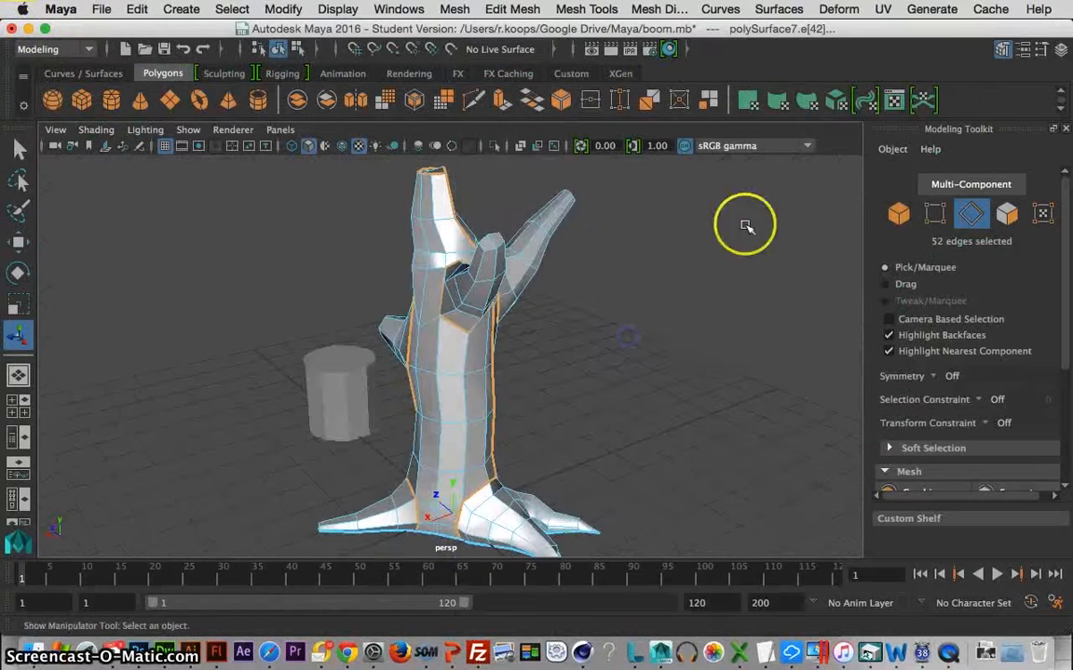
# Select all UVs of the planar-projected tree and unfold them into separate shells.
pyautogui.click(892, 100)
pyautogui.click(524, 370)
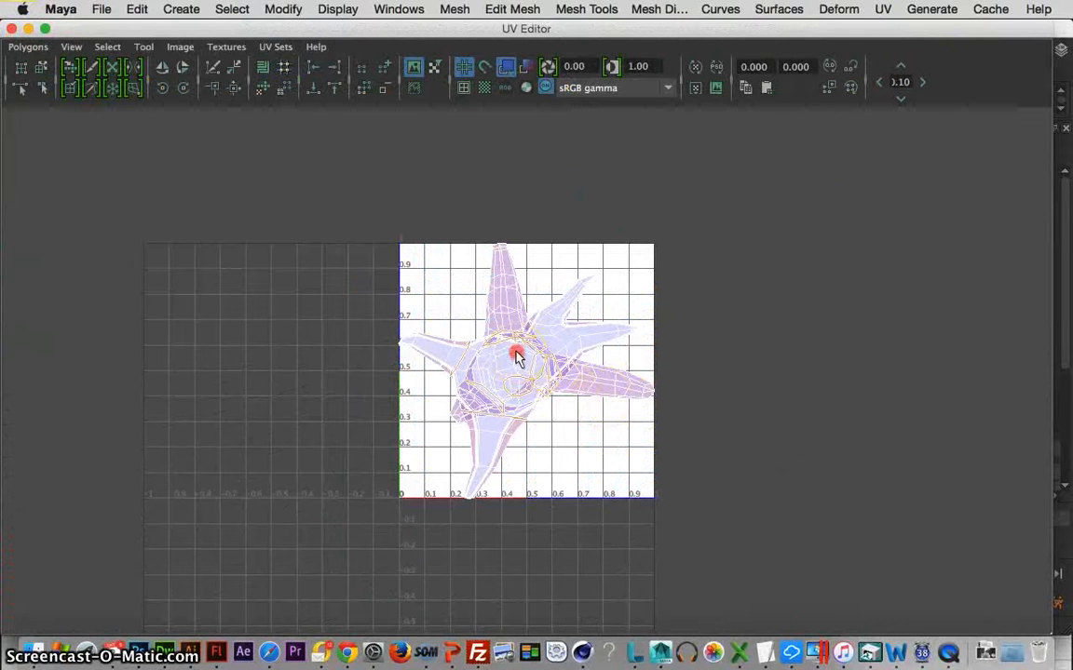
pyautogui.rightClick(518, 359)
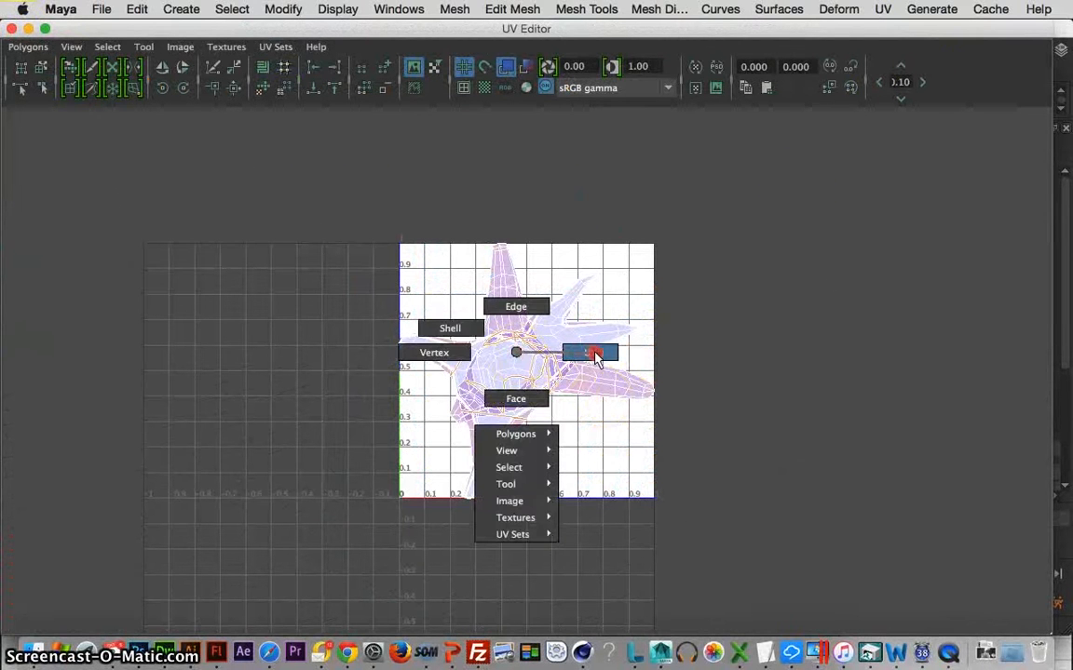
pyautogui.click(589, 354)
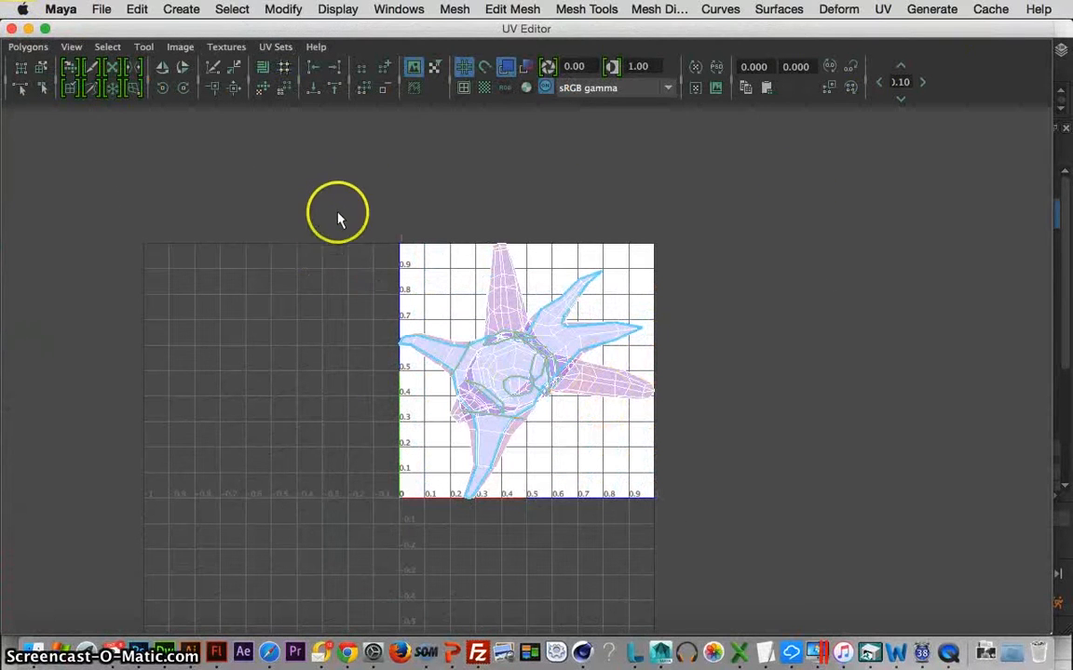
pyautogui.moveTo(320, 190); pyautogui.dragTo(835, 602)
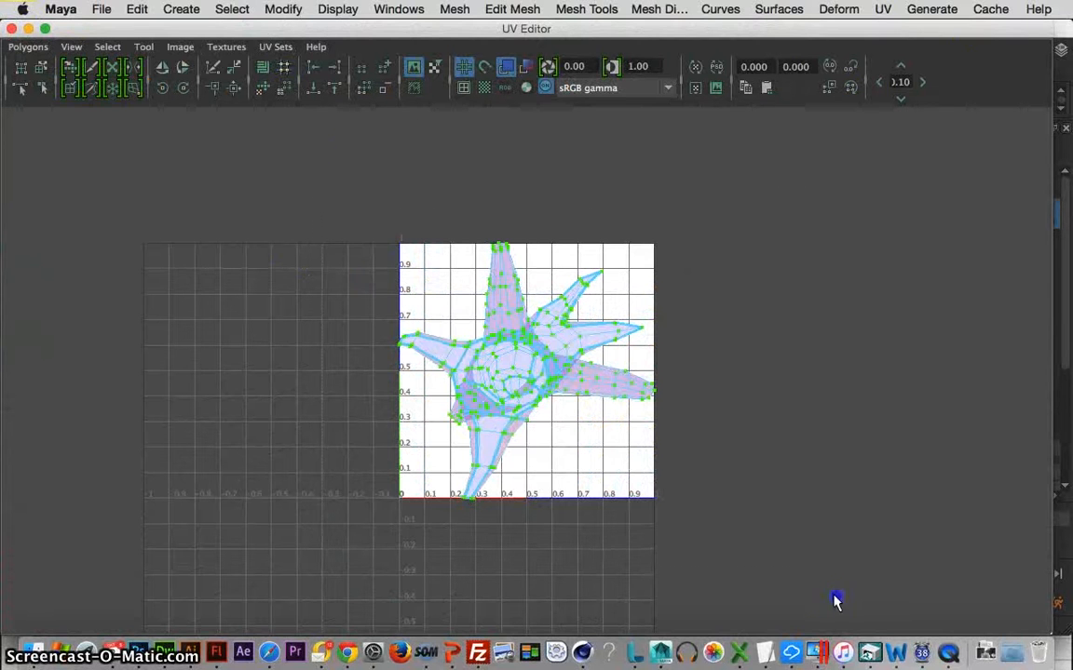
pyautogui.keyDown('shift'); pyautogui.rightClick(518, 365); pyautogui.keyUp('shift')
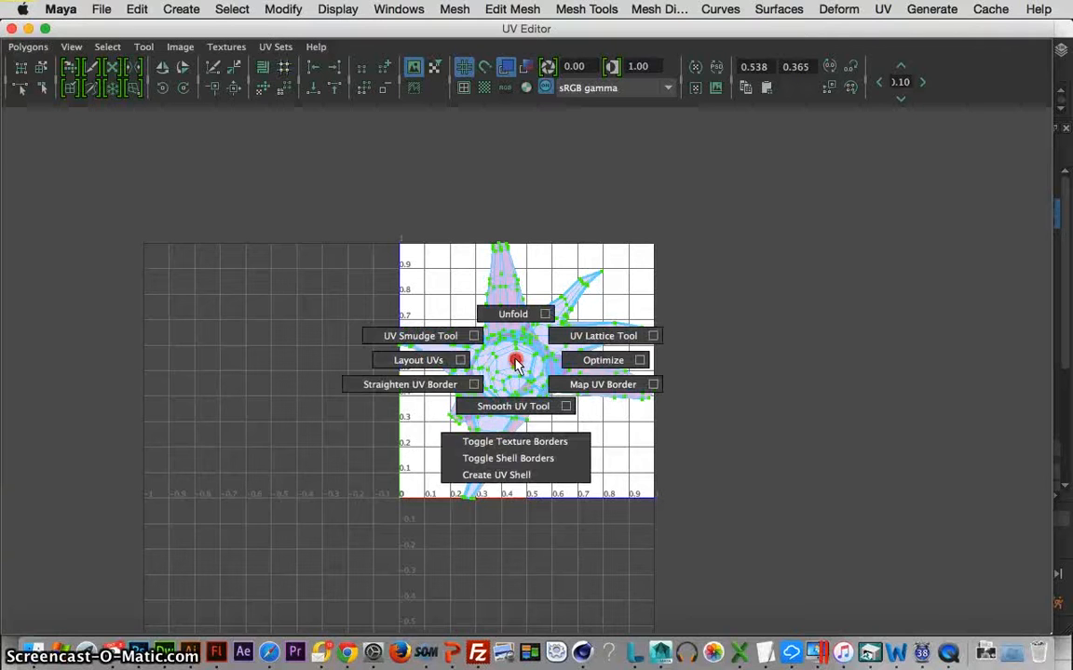
pyautogui.keyDown('shift'); pyautogui.moveTo(518, 365); pyautogui.dragTo(510, 326, button='right'); pyautogui.keyUp('shift')
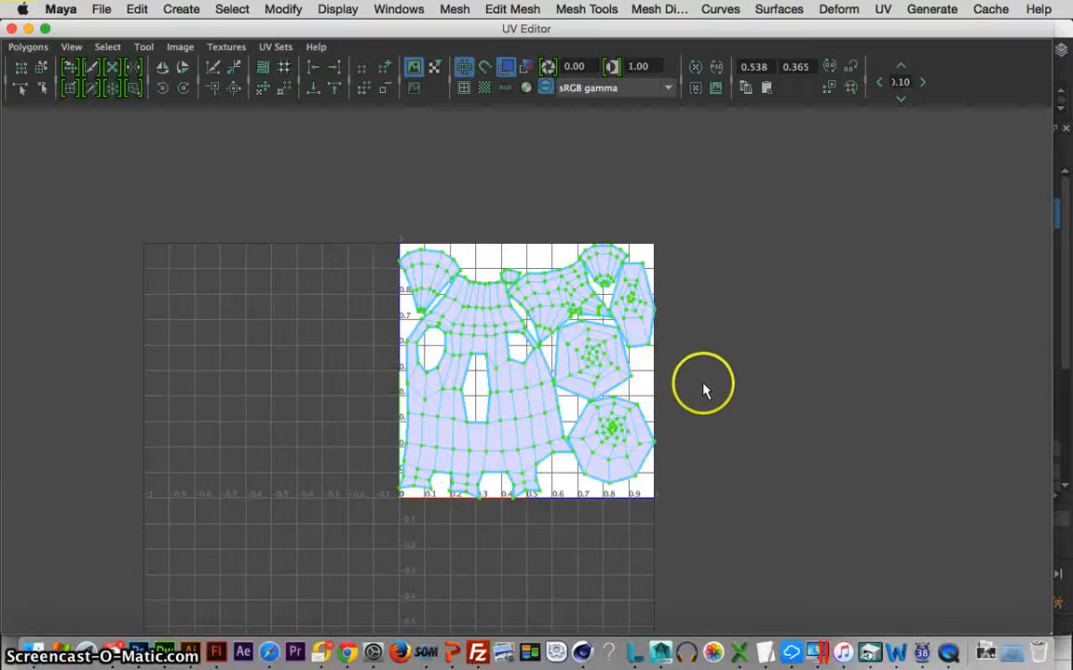
# Clear the UV selection and turn off the thick texture border display in the unfolded layout.
pyautogui.click(619, 391)
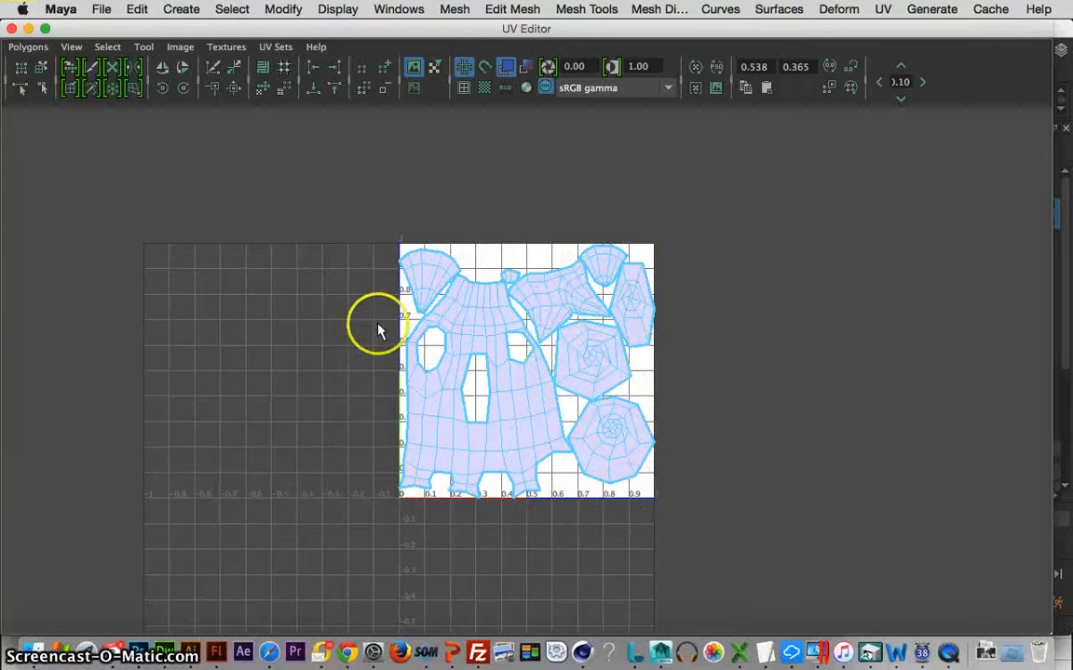
pyautogui.click(12, 28)
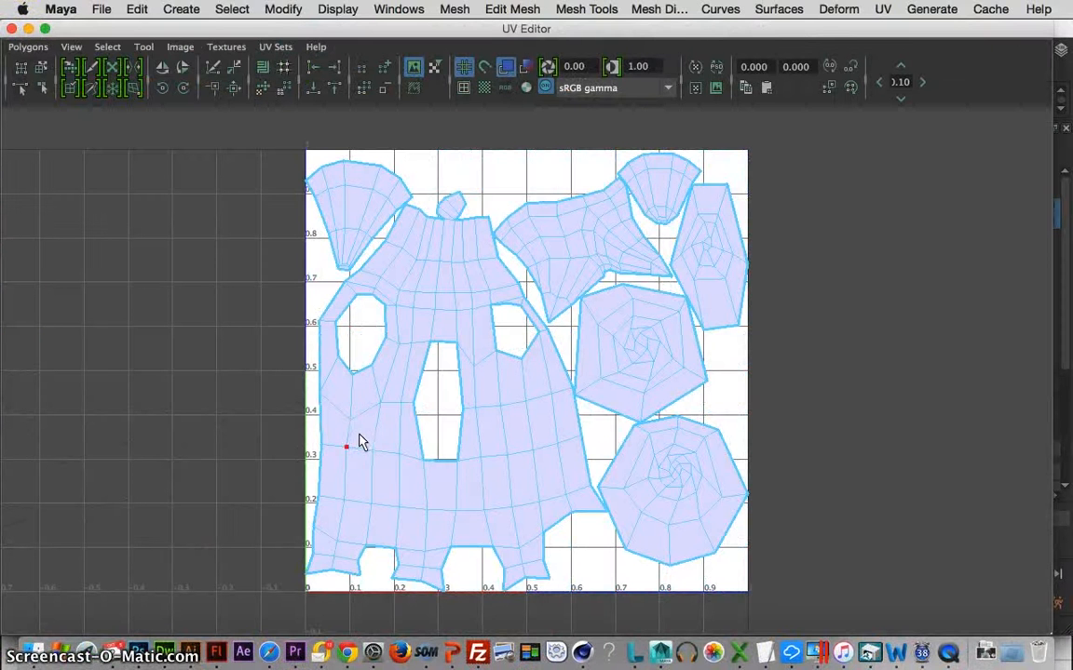
pyautogui.rightClick(359, 439)
pyautogui.click(365, 444)
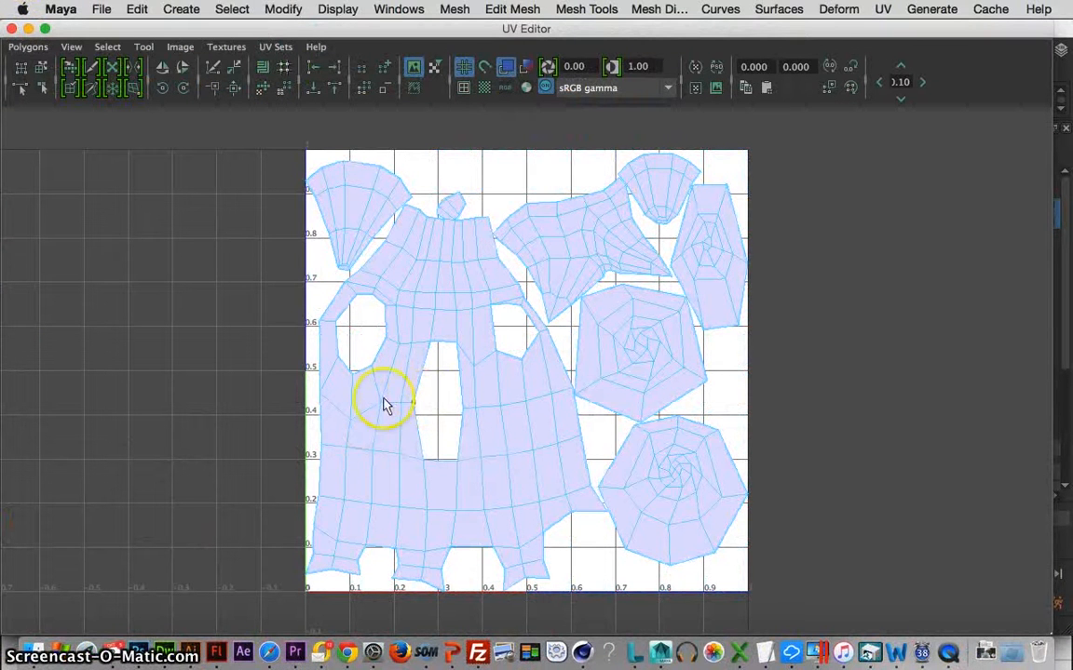
# Select all UVs of the unfolded tree and activate the Smooth UV Tool on the large trunk shell.
pyautogui.moveTo(215, 136); pyautogui.dragTo(892, 643)
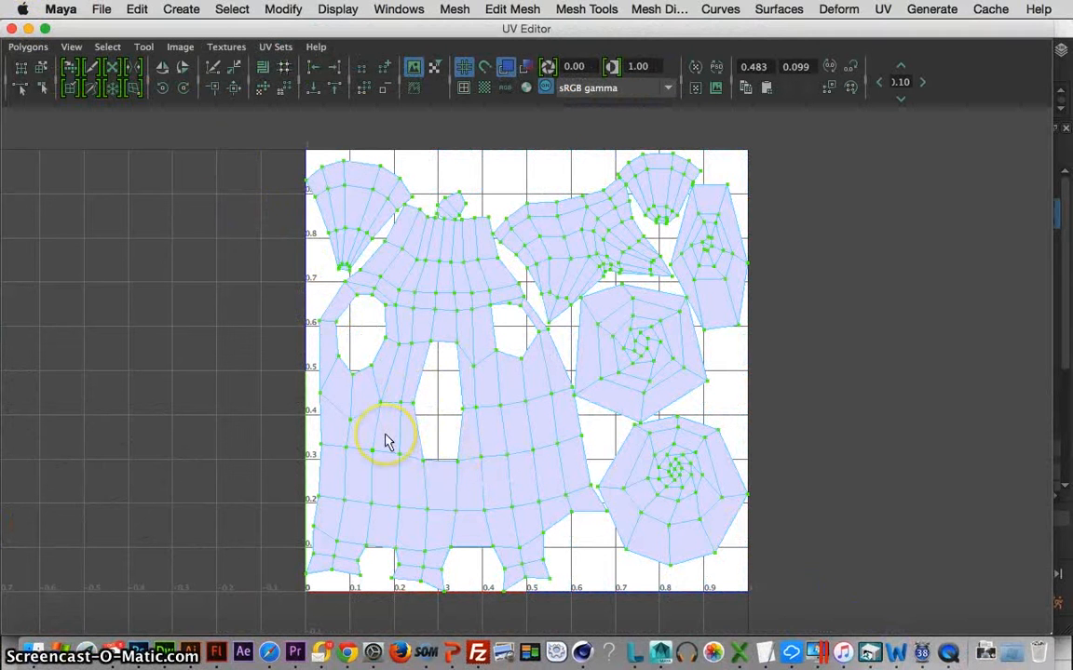
pyautogui.keyDown('shift'); pyautogui.moveTo(368, 444); pyautogui.dragTo(368, 443, button='right'); pyautogui.keyUp('shift')
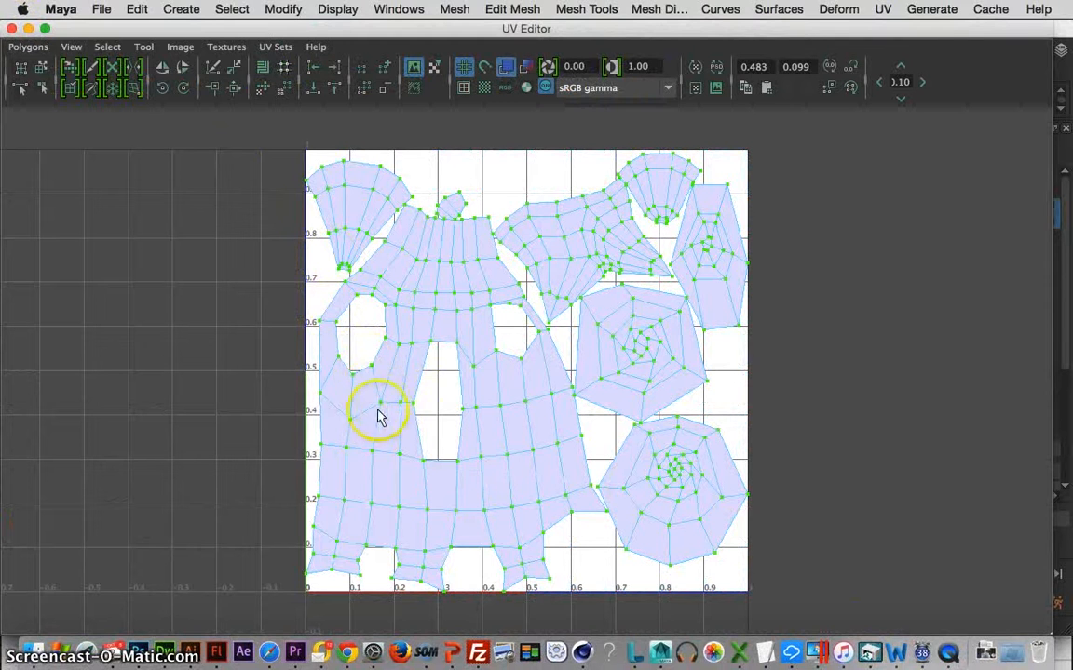
pyautogui.keyDown('shift'); pyautogui.moveTo(373, 415); pyautogui.dragTo(385, 443, button='right'); pyautogui.keyUp('shift')
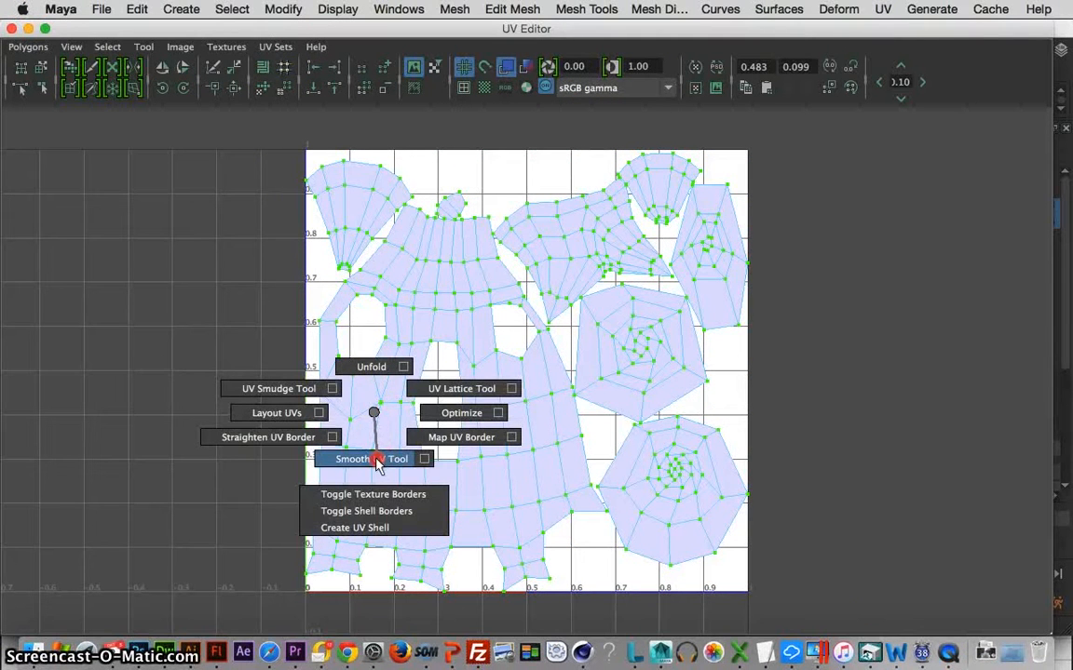
pyautogui.keyDown('shift'); pyautogui.moveTo(378, 465); pyautogui.dragTo(376, 462, button='right'); pyautogui.keyUp('shift')
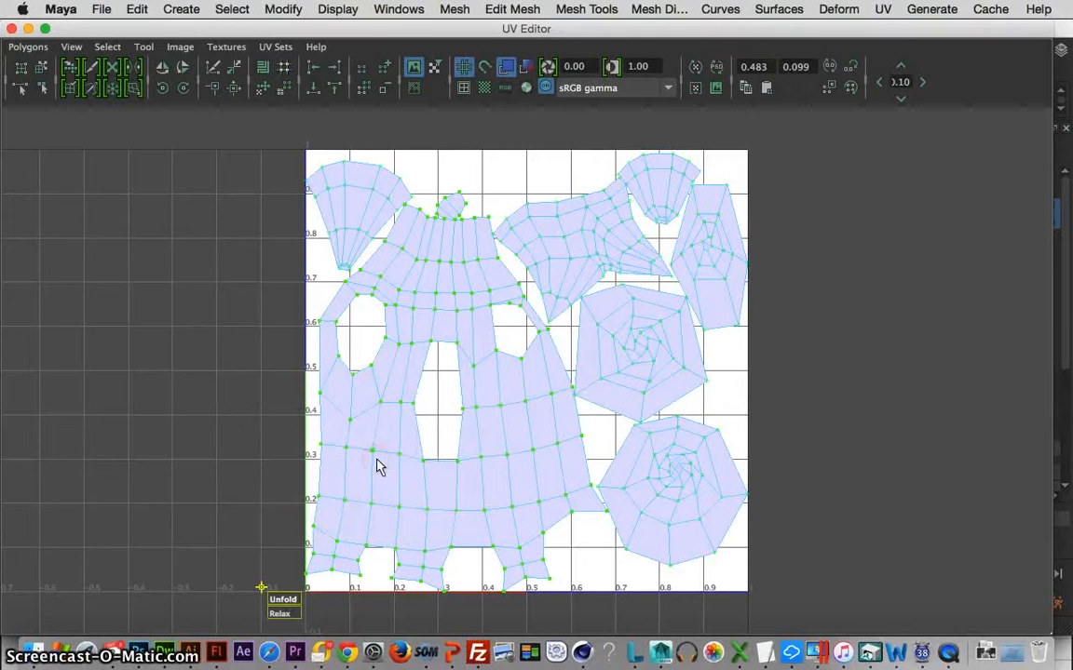
# Relax and unfold the large trunk shell's UVs with the Smooth UV Tool.
pyautogui.moveTo(282, 616)
pyautogui.mouseDown()
pyautogui.moveTo(341, 599)
pyautogui.moveTo(278, 596)
pyautogui.moveTo(308, 614)
pyautogui.moveTo(279, 611)
pyautogui.mouseUp()
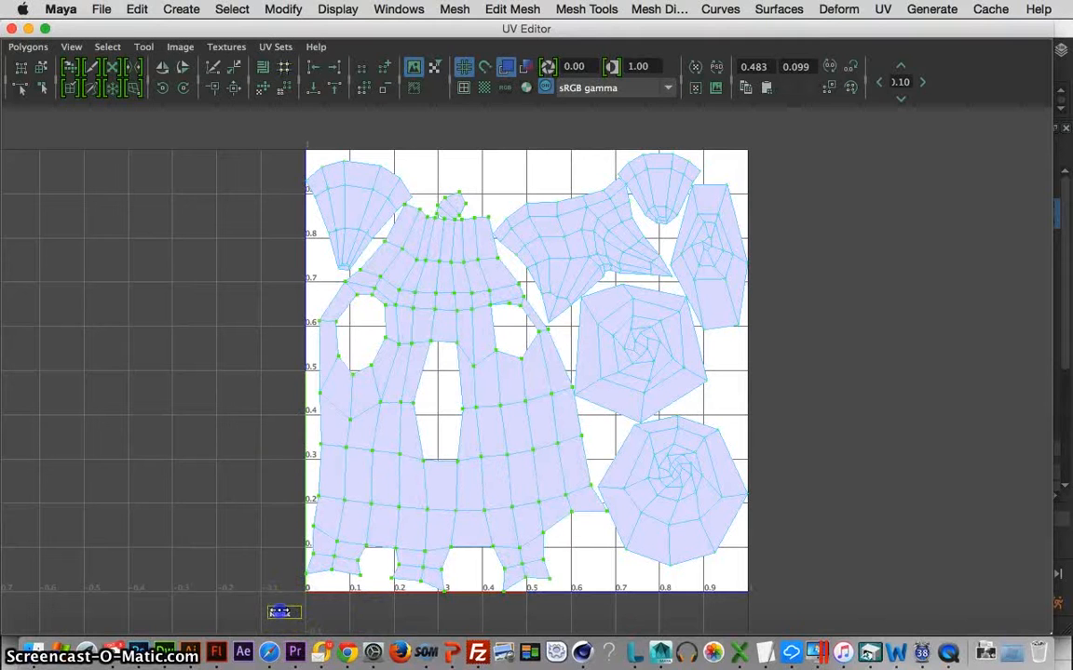
pyautogui.moveTo(298, 612); pyautogui.dragTo(277, 613)
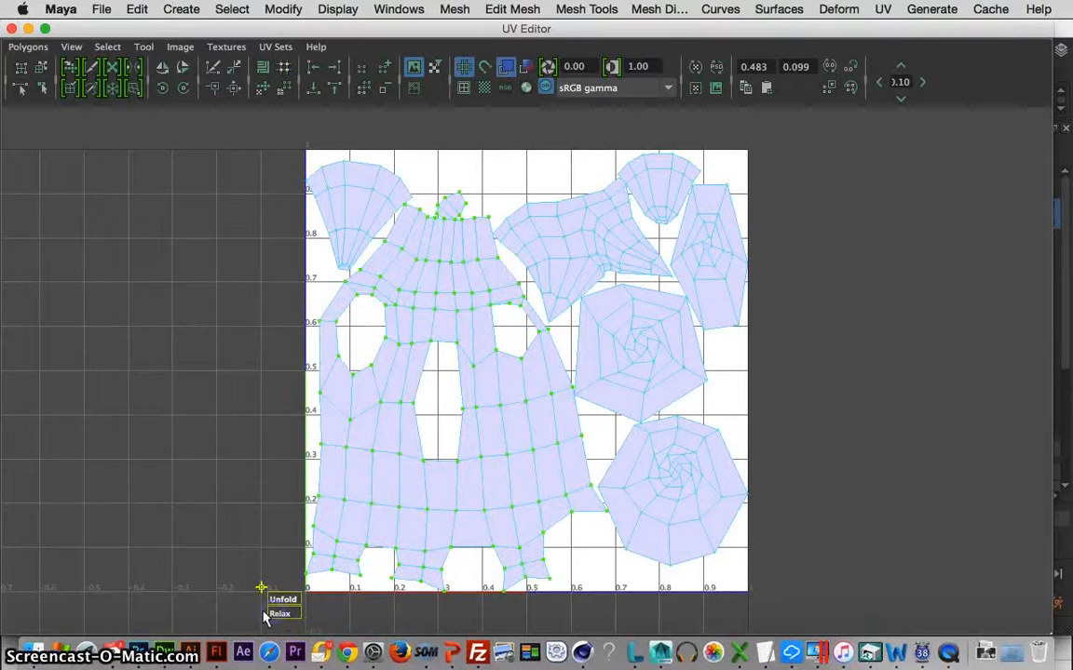
pyautogui.click(281, 599)
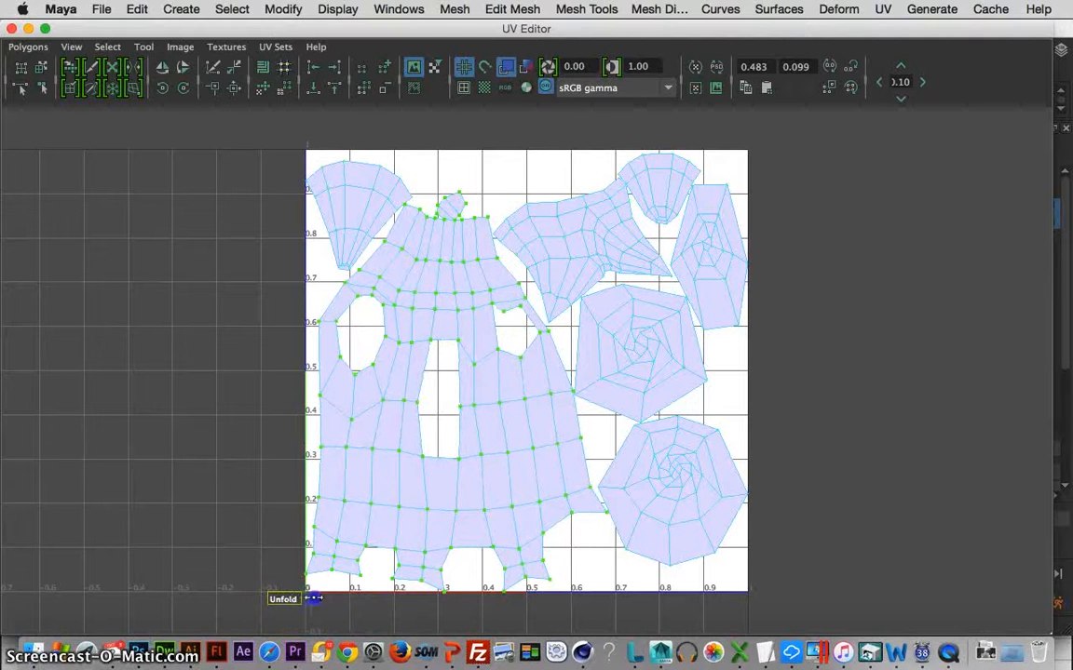
pyautogui.moveTo(282, 597); pyautogui.dragTo(264, 585)
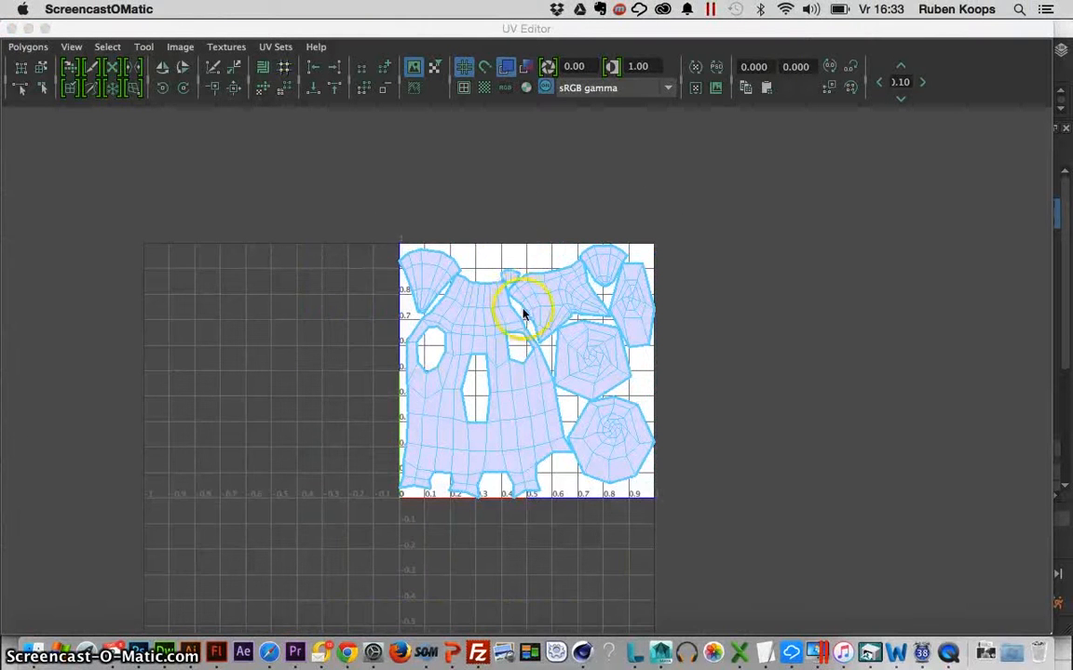
# Switch to edge selection and check which trunk border edges match the edges of the small loose shell above the trunk.
pyautogui.scroll(4, 498, 270)
pyautogui.scroll(1, 498, 205)
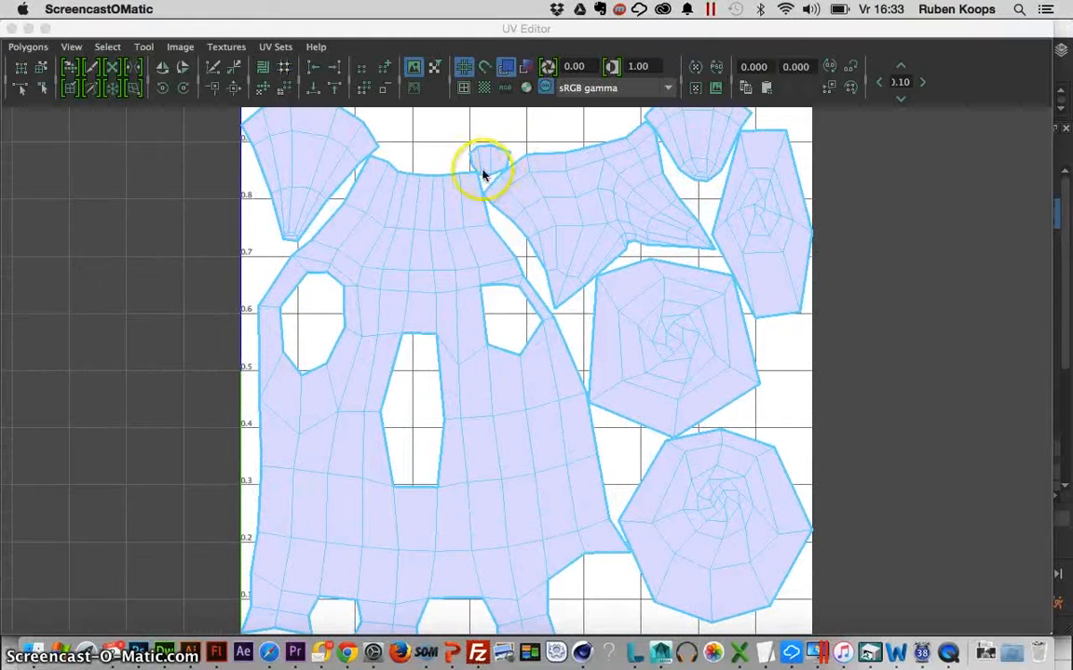
pyautogui.moveTo(483, 172); pyautogui.dragTo(493, 155)
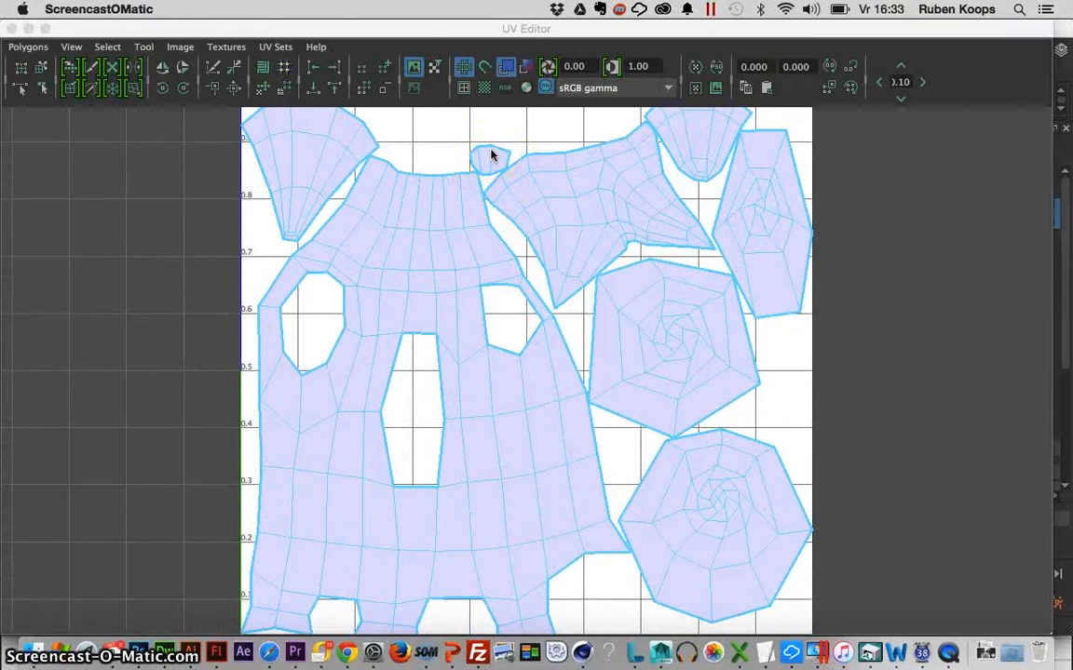
pyautogui.rightClick(428, 144)
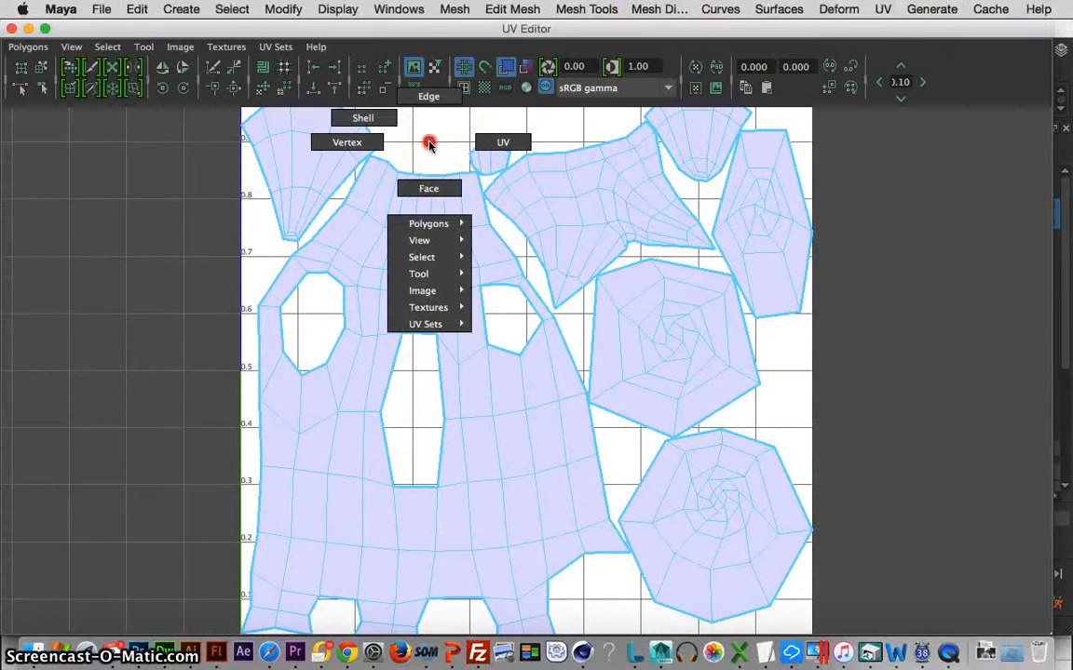
pyautogui.moveTo(428, 144); pyautogui.dragTo(433, 97, button='right')
pyautogui.click(489, 174)
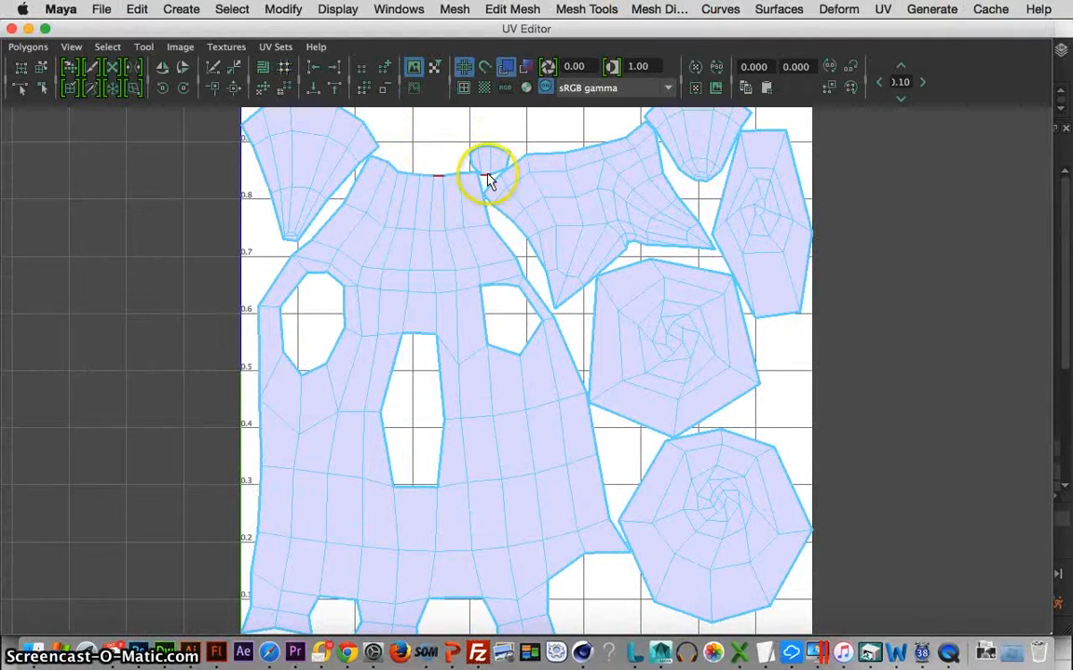
pyautogui.click(478, 177)
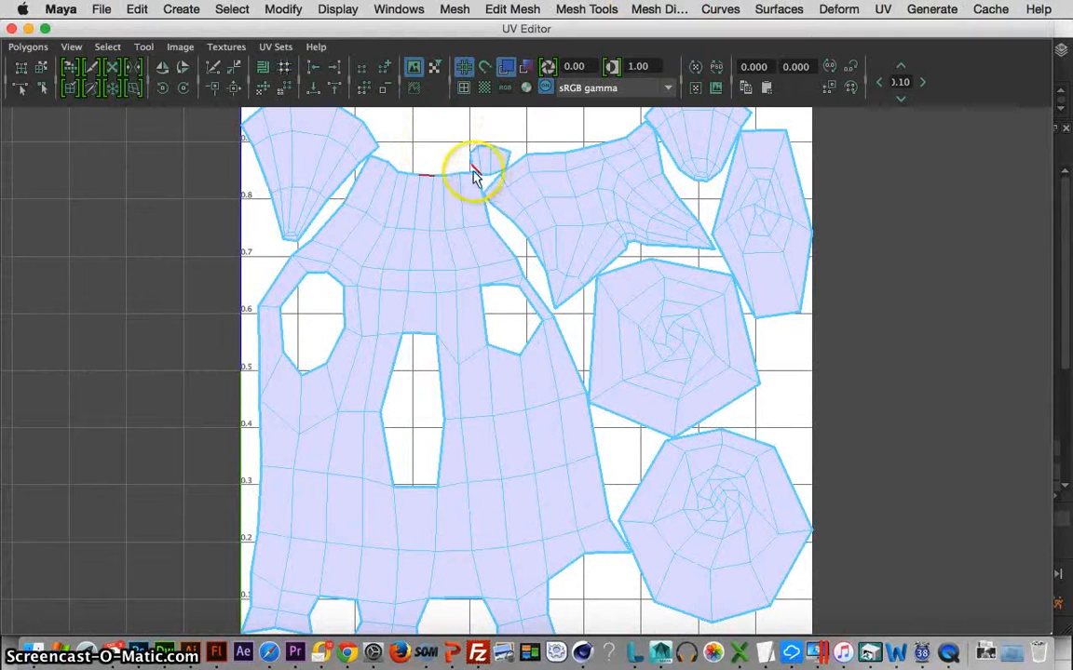
pyautogui.click(477, 177)
pyautogui.click(475, 175)
# Select the shared edge in the middle of the trunk shell's upper border and Move and Sew the small loose shell onto it.
pyautogui.click(457, 174)
pyautogui.click(427, 178)
pyautogui.click(456, 174)
pyautogui.click(437, 177)
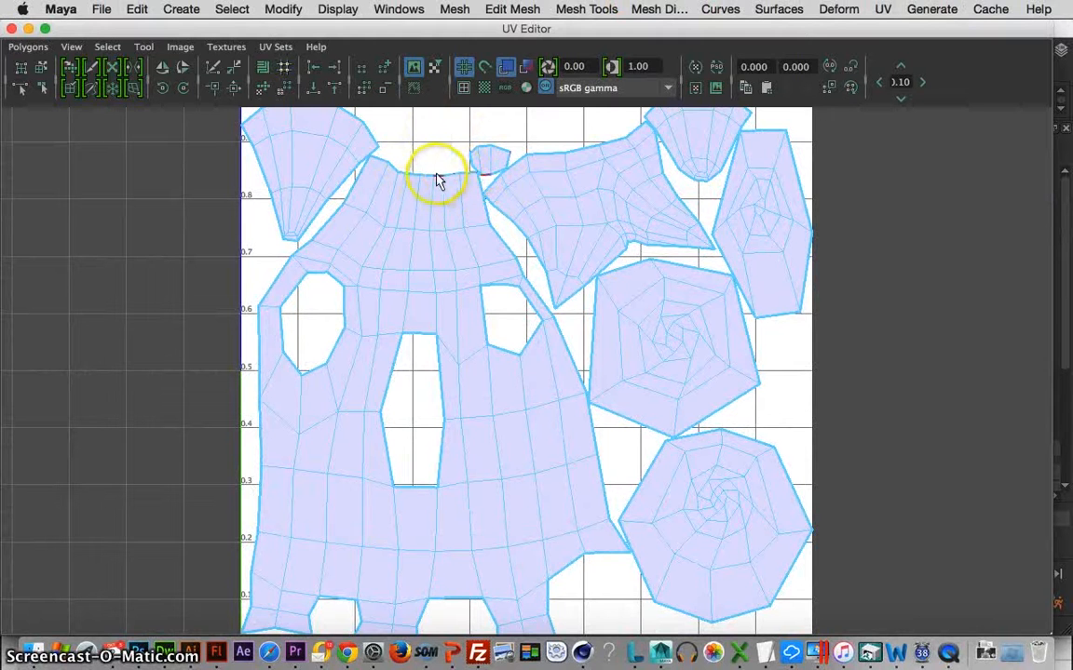
pyautogui.click(428, 178)
pyautogui.click(428, 179)
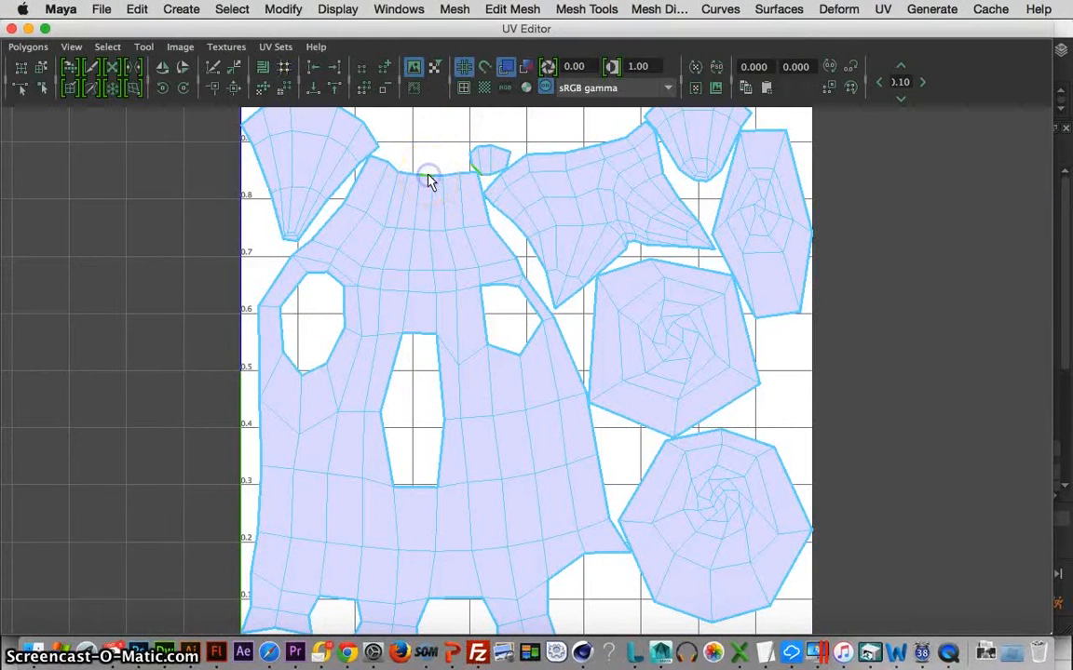
pyautogui.keyDown('shift'); pyautogui.rightClick(428, 178); pyautogui.keyUp('shift')
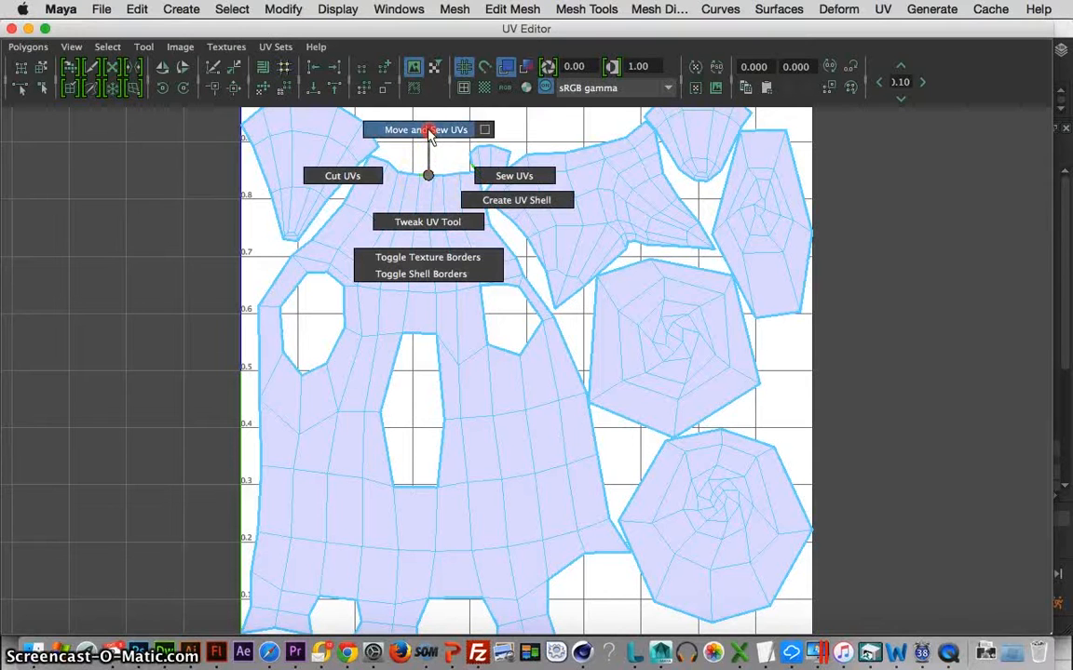
pyautogui.click(426, 131)
pyautogui.click(486, 180)
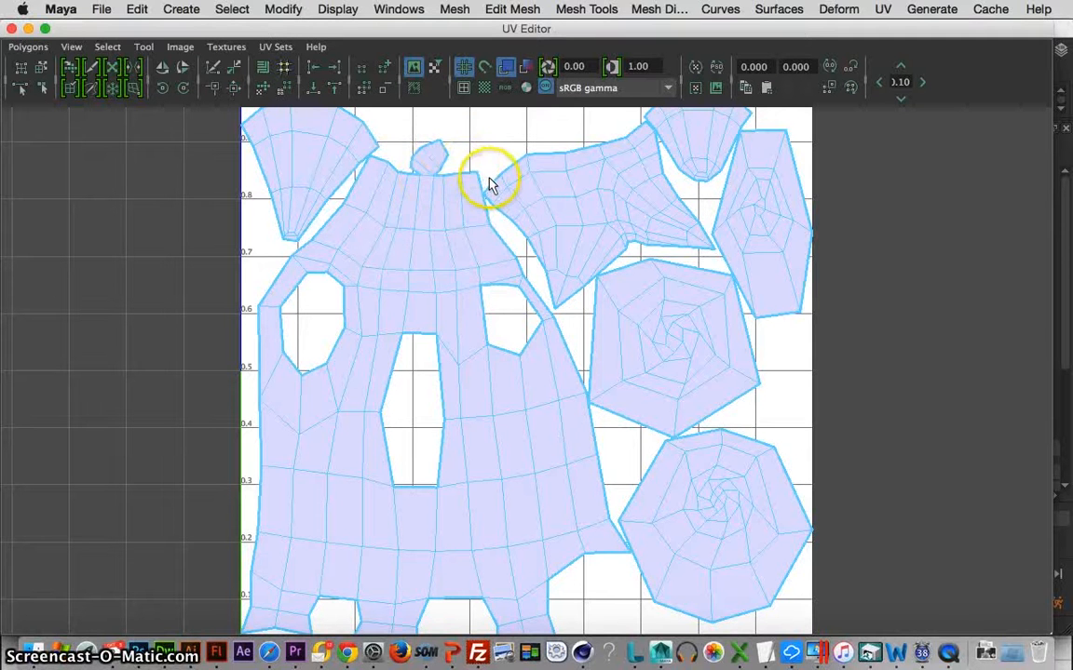